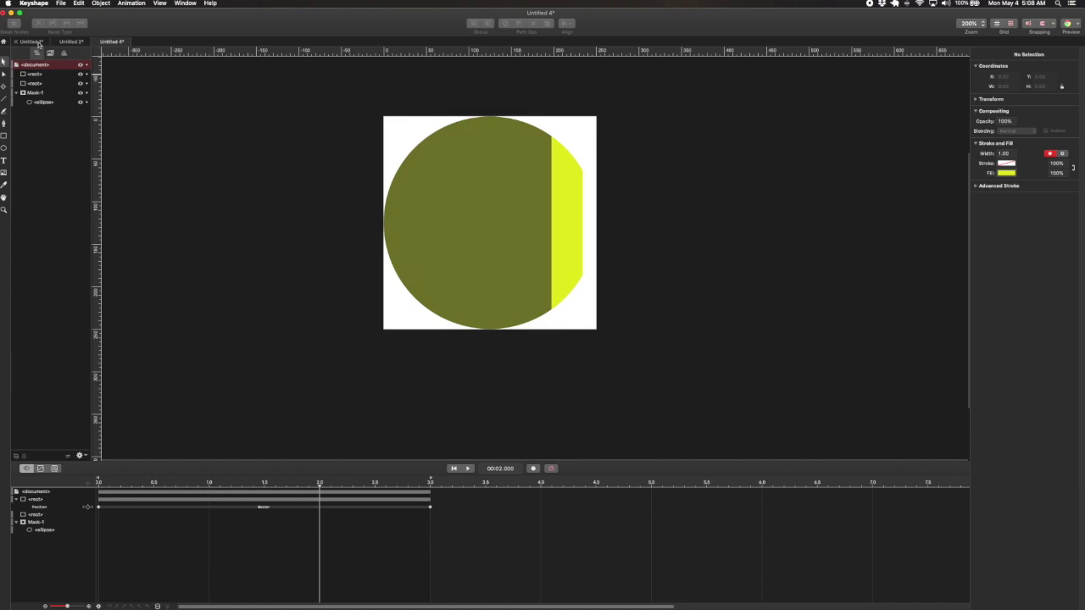
- In Untitled 1, try an SVG export with CSS Animation and the filename hero.svg, and cancel the export
left_click(39, 42)
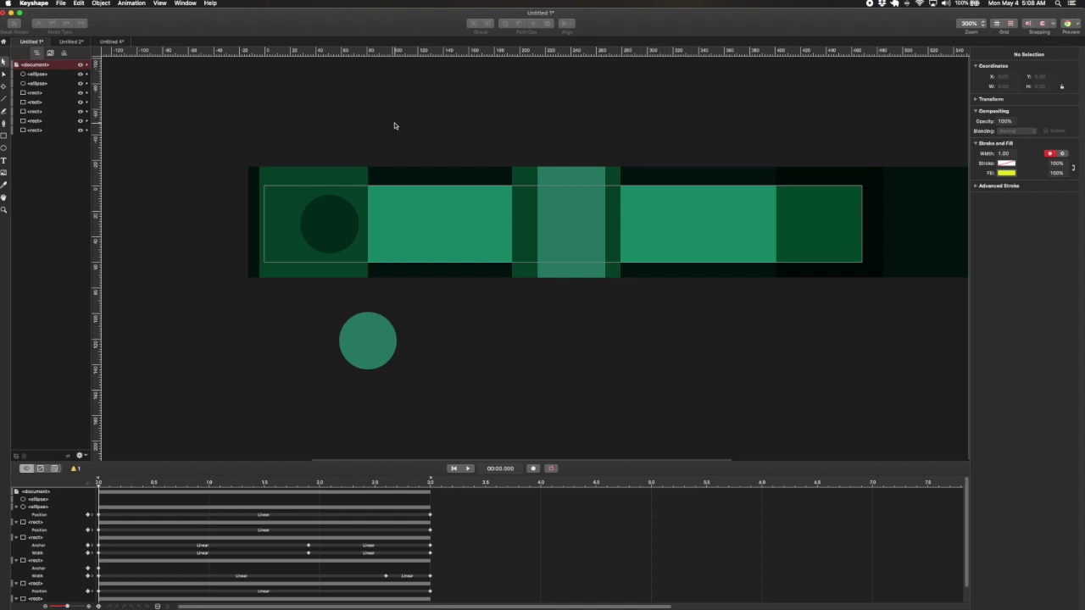
key("super+e")
left_click(494, 75)
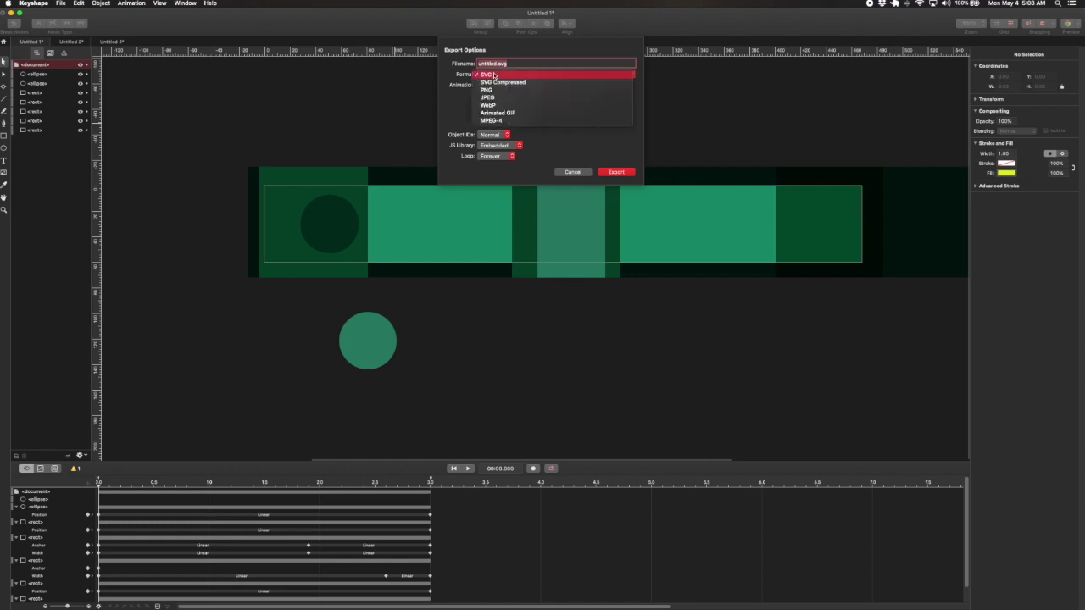
left_click(494, 75)
left_click(508, 85)
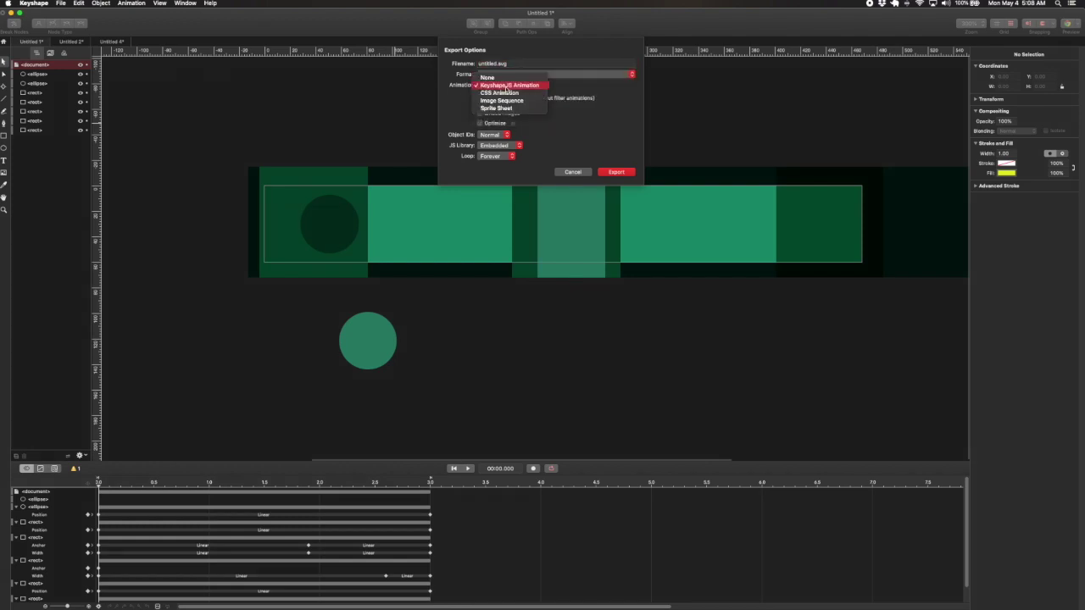
left_click(514, 93)
left_click(506, 63)
double_click(494, 64)
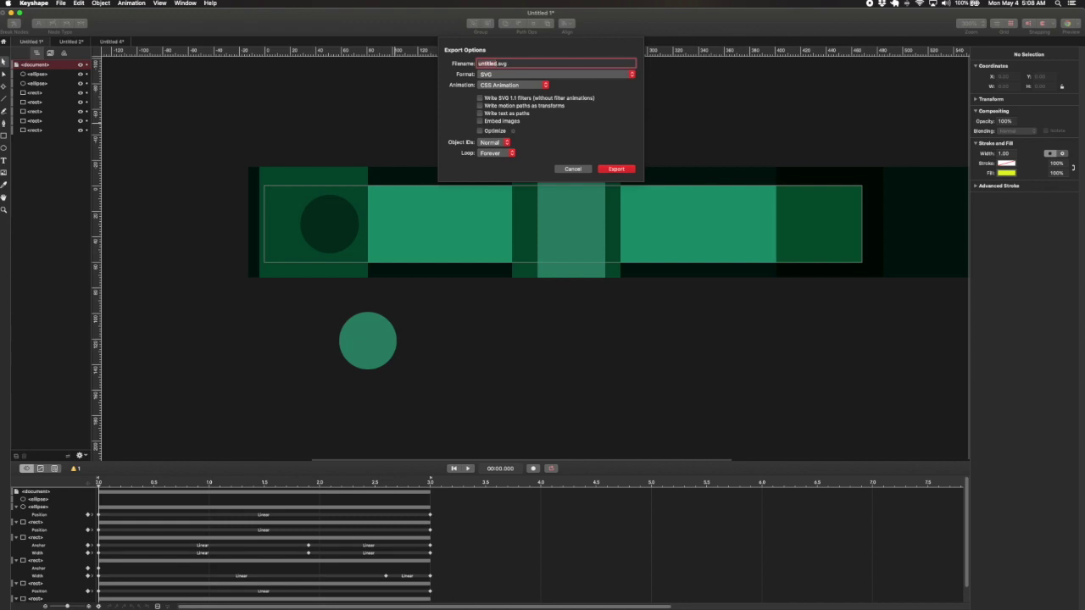
type("hero")
left_click(573, 168)
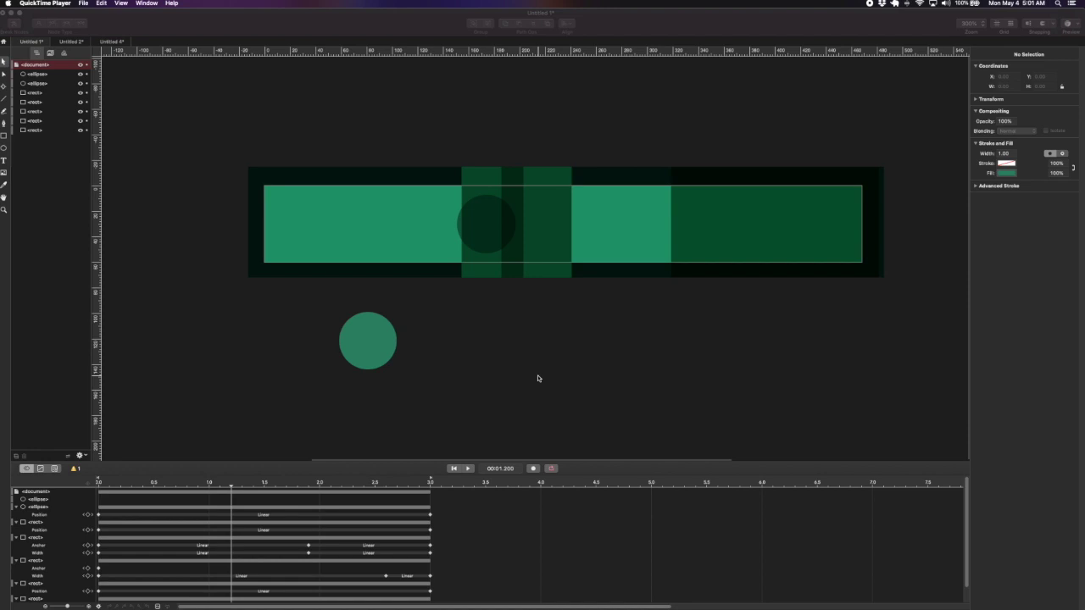
- Rewind the Untitled 1 animation to 0 seconds, preview it in Google Chrome and return to Keyshape
left_click(235, 319)
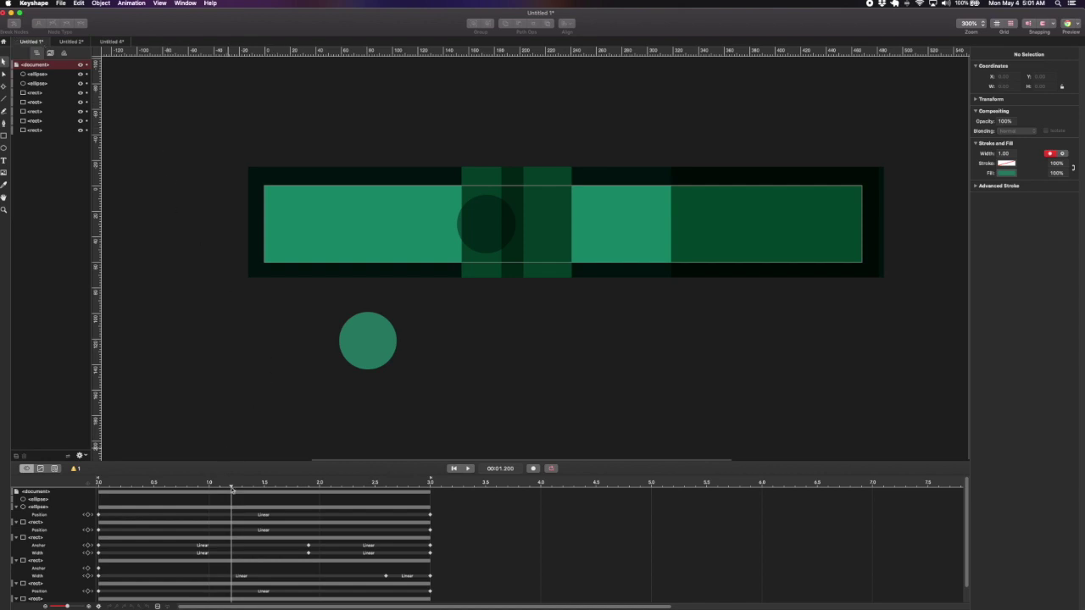
left_click_drag(230, 488, 98, 489)
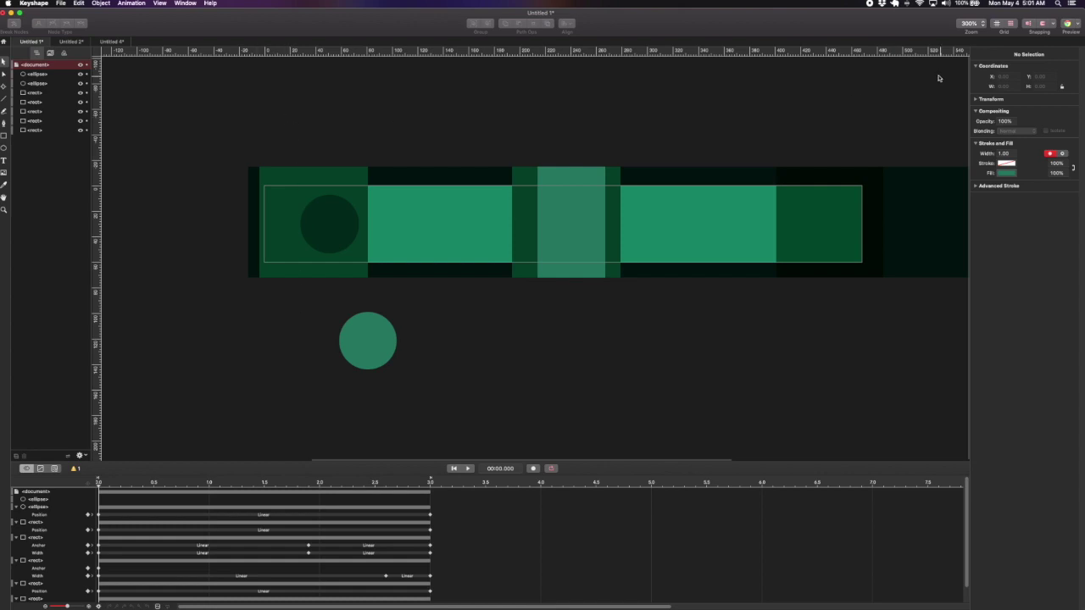
left_click(1076, 25)
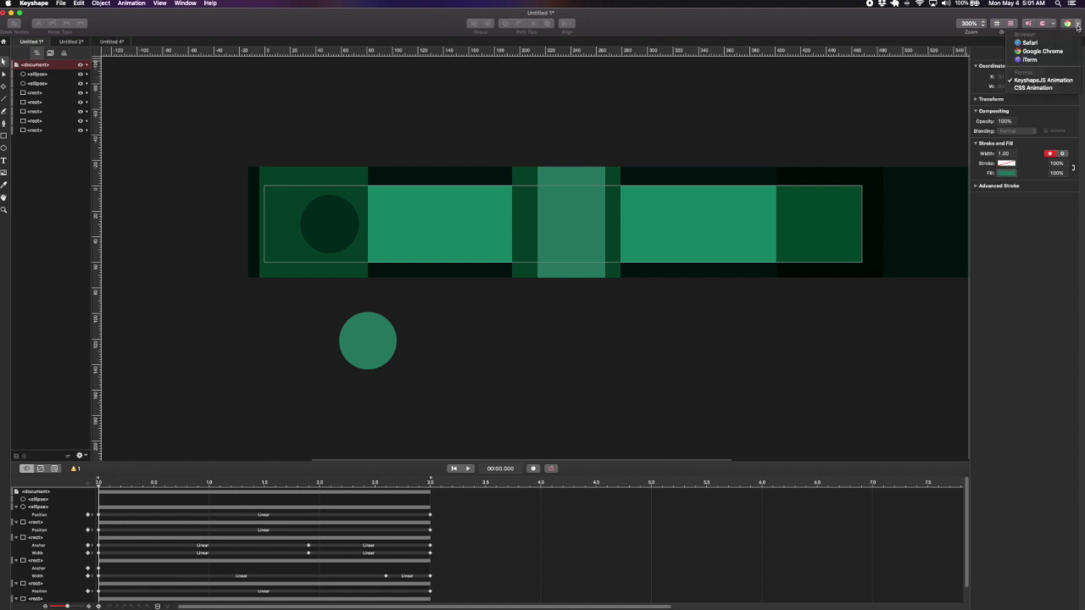
left_click(1041, 52)
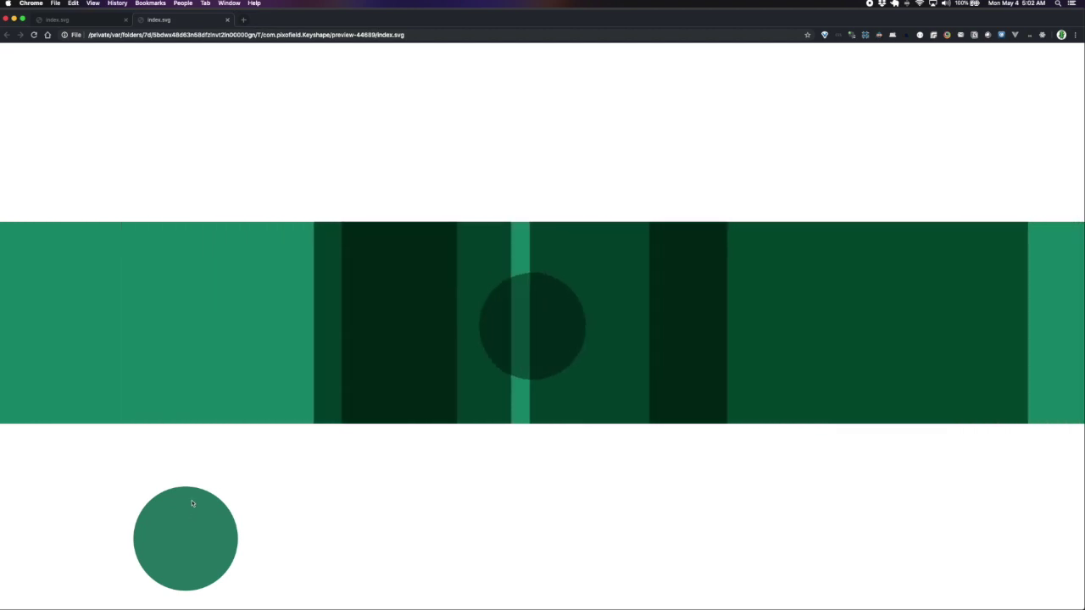
key("super+Tab")
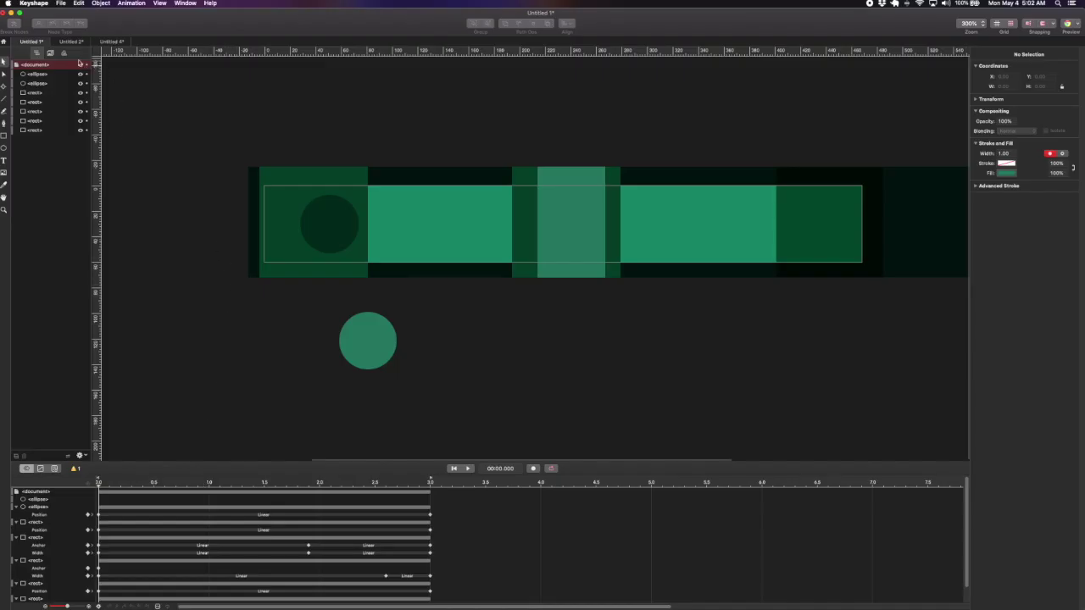
- In Untitled 2, hide Mask-1 and play the animation with only the unmasked green rectangle showing
left_click(73, 44)
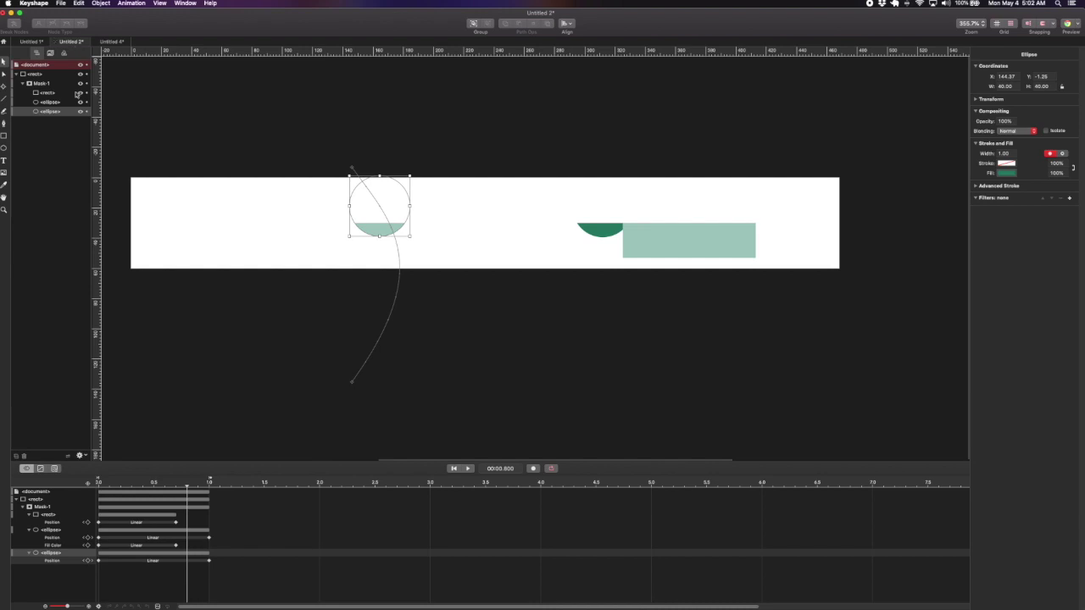
left_click(163, 122)
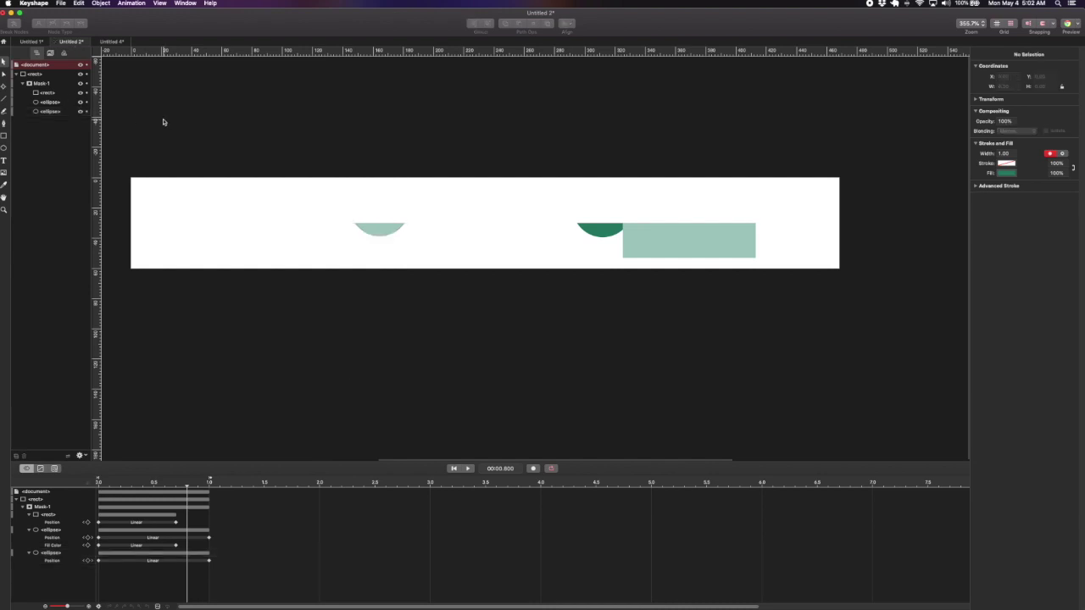
left_click(22, 83)
left_click(81, 85)
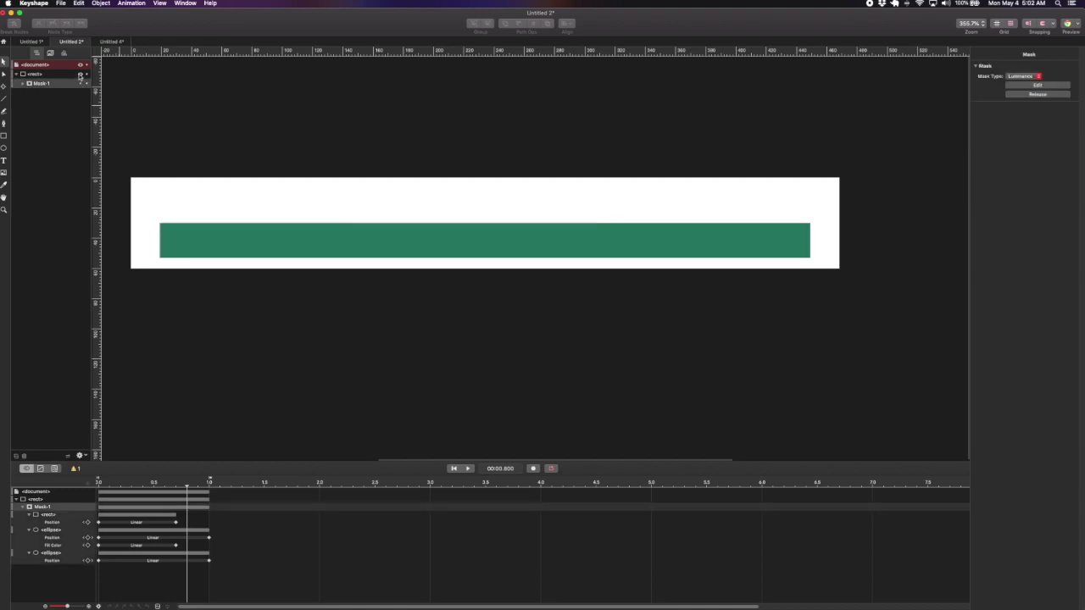
left_click(81, 74)
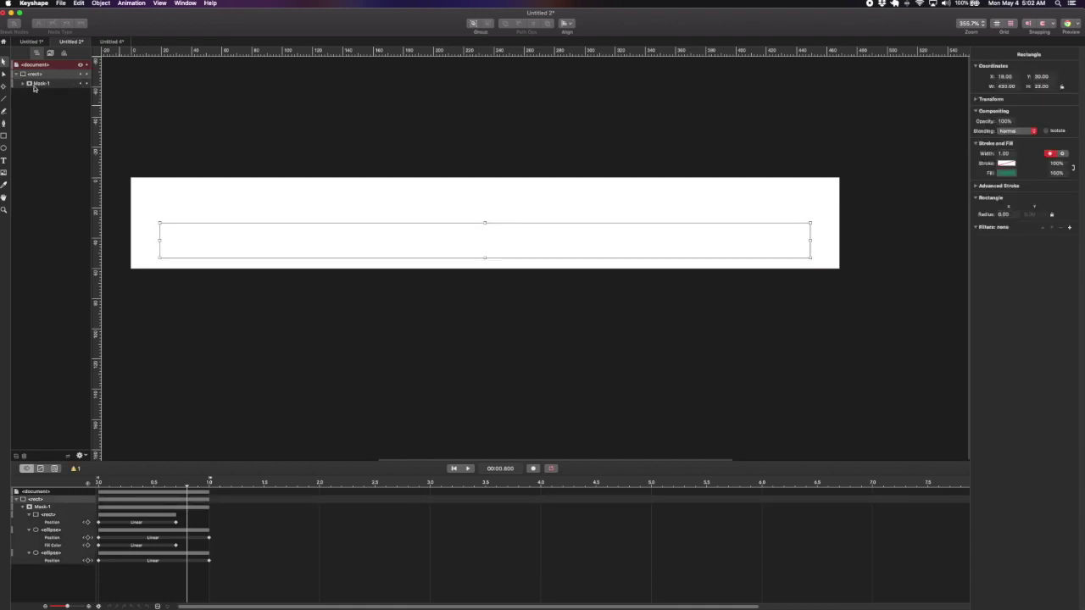
left_click(80, 74)
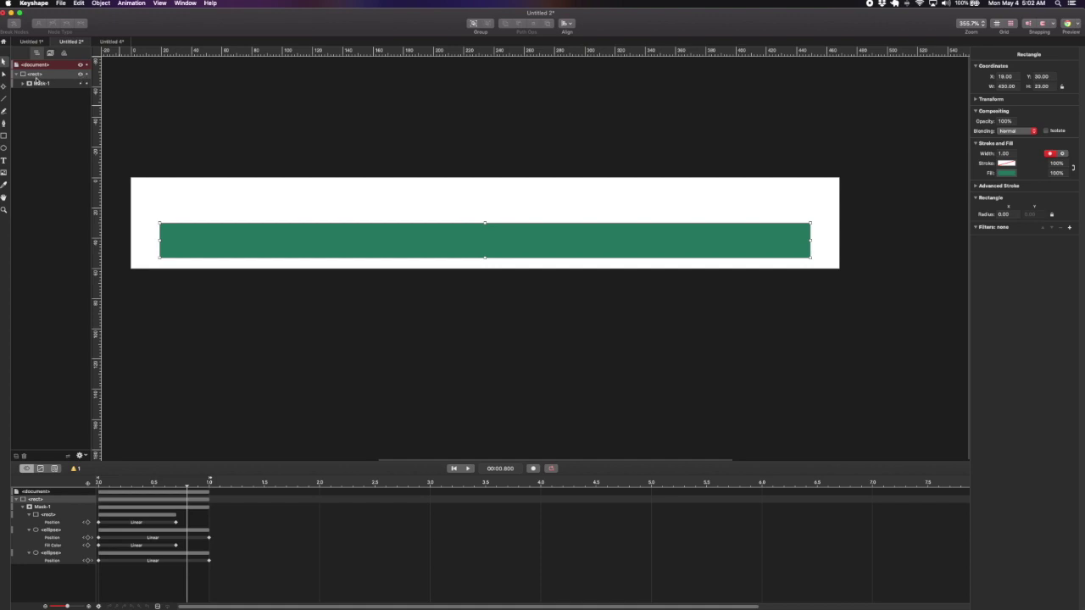
left_click(171, 107)
key("space")
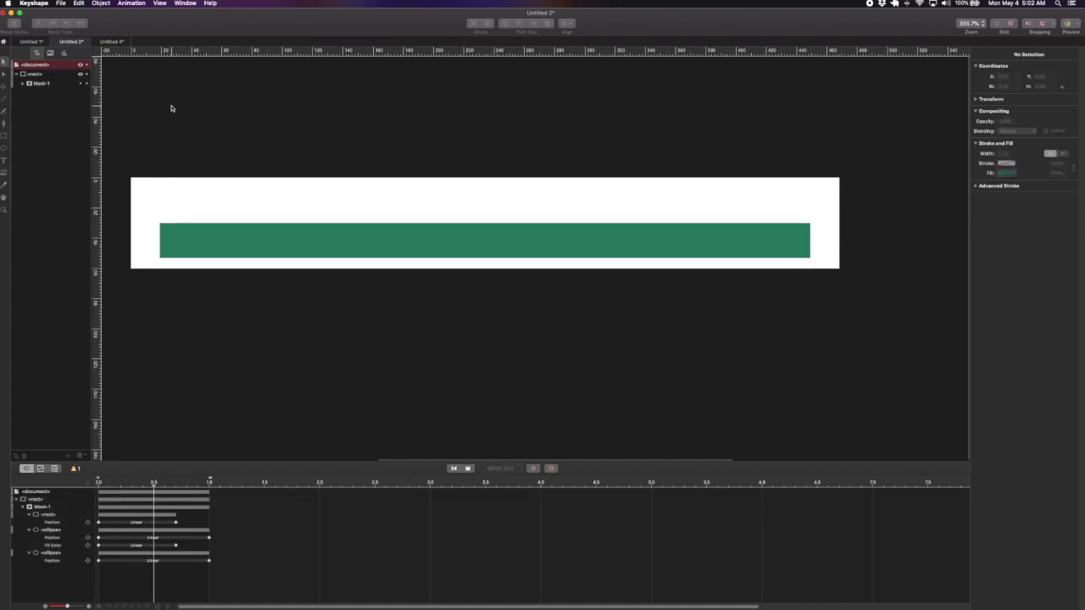
- Inspect the rectangle inside Mask-1 with the base rectangle hidden, and play the animation with the base rectangle and Mask-1 shown again
left_click(34, 74)
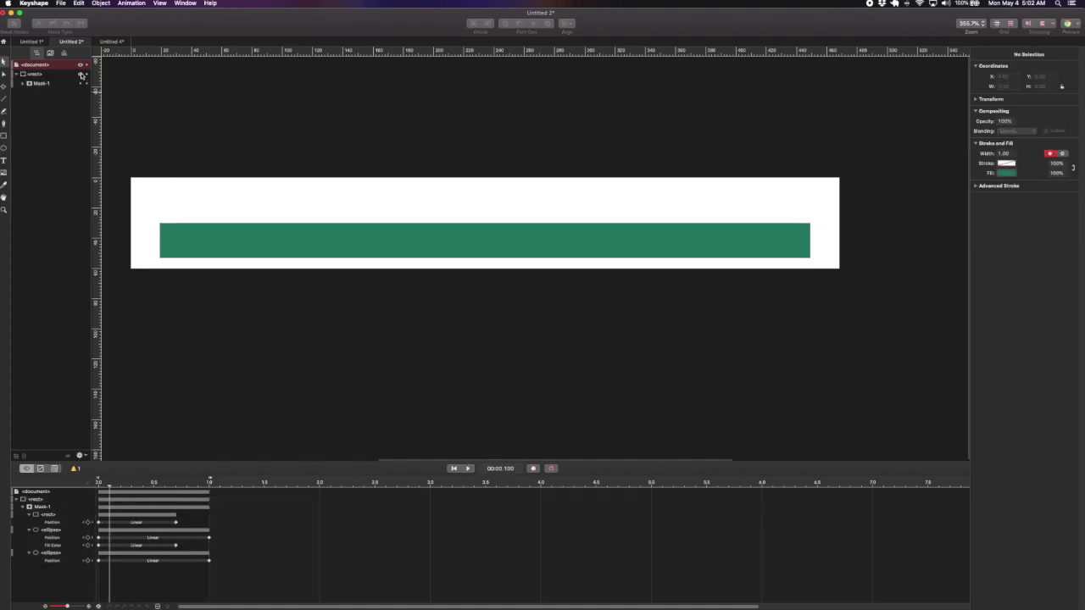
key("space")
left_click(24, 83)
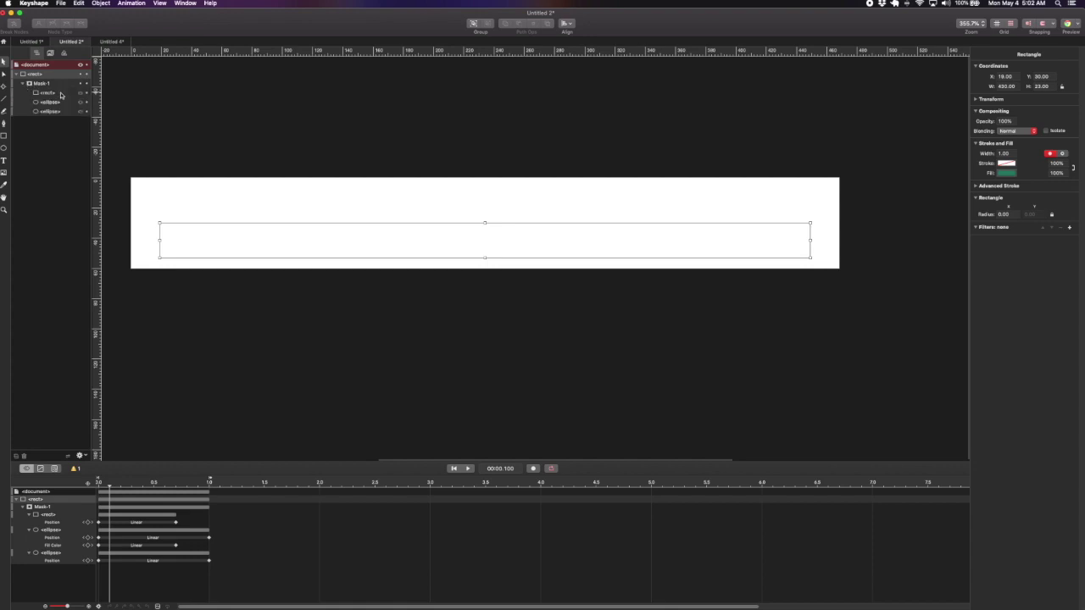
left_click(60, 93)
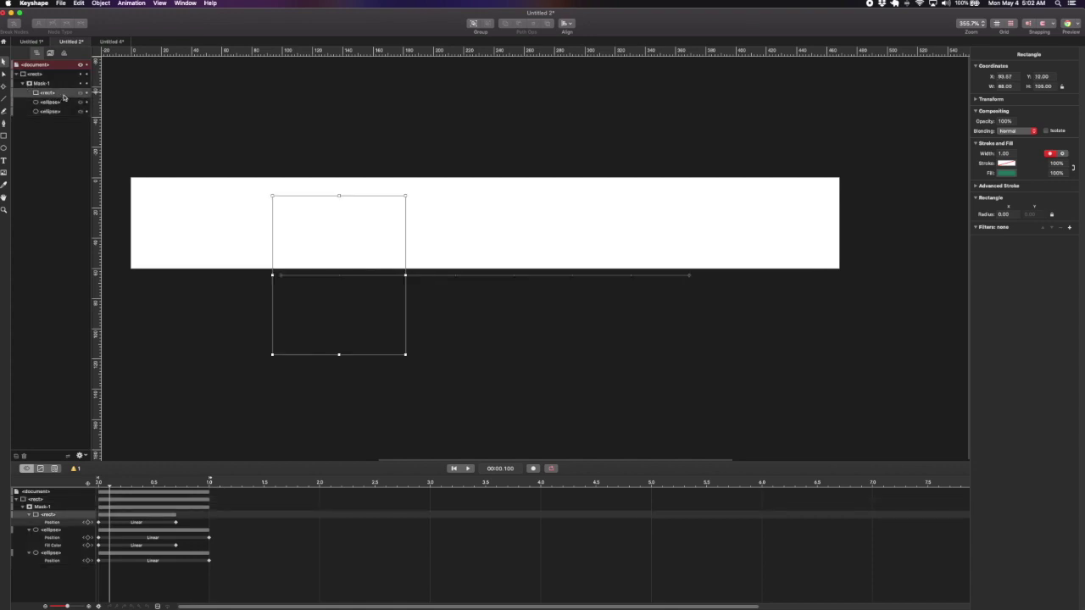
left_click(80, 75)
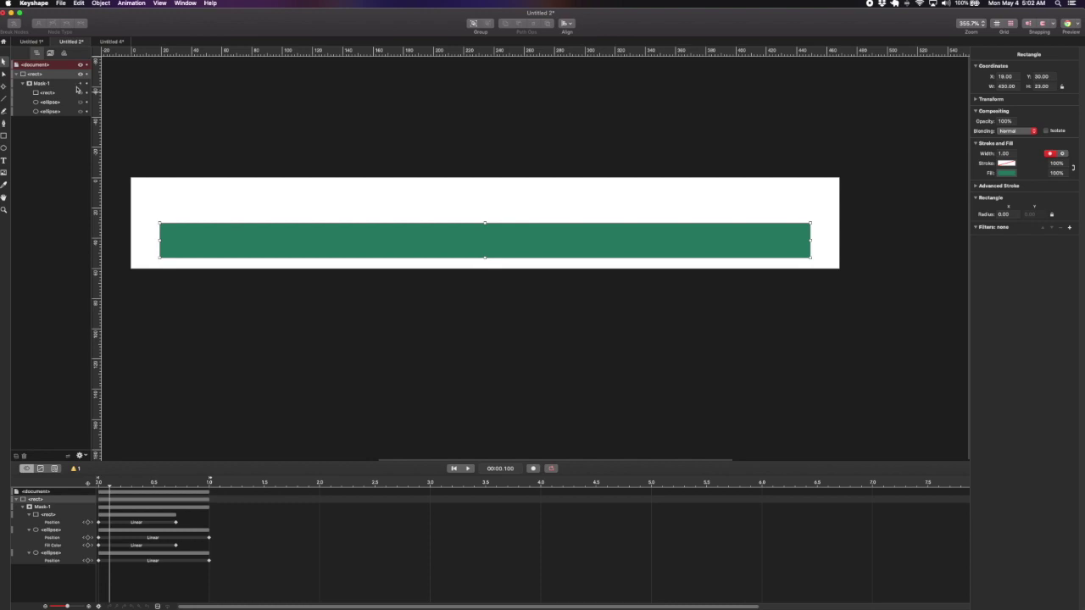
left_click(81, 85)
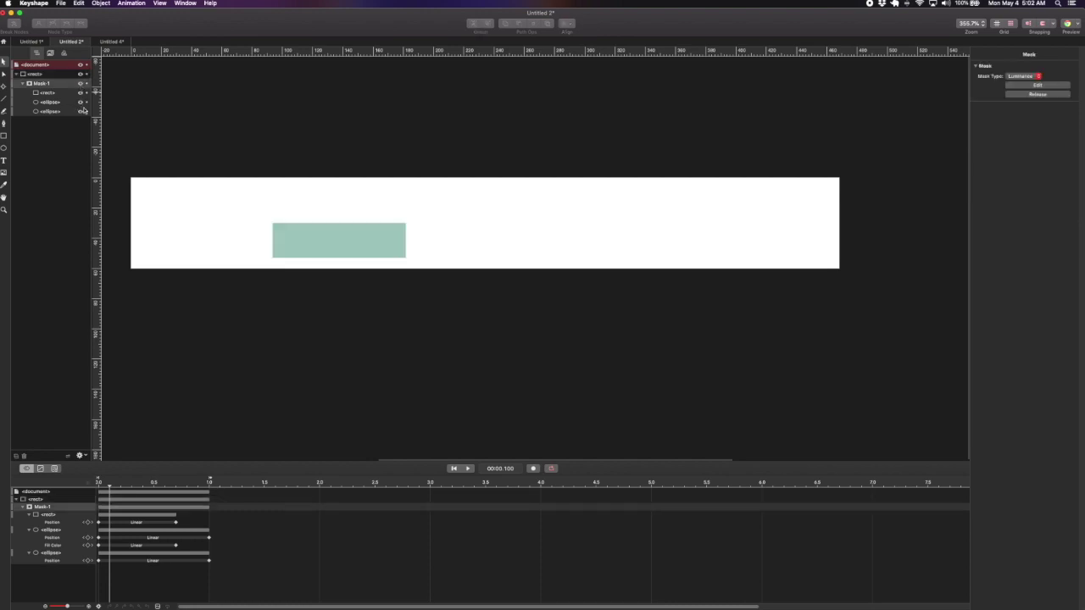
left_click(146, 128)
key("space")
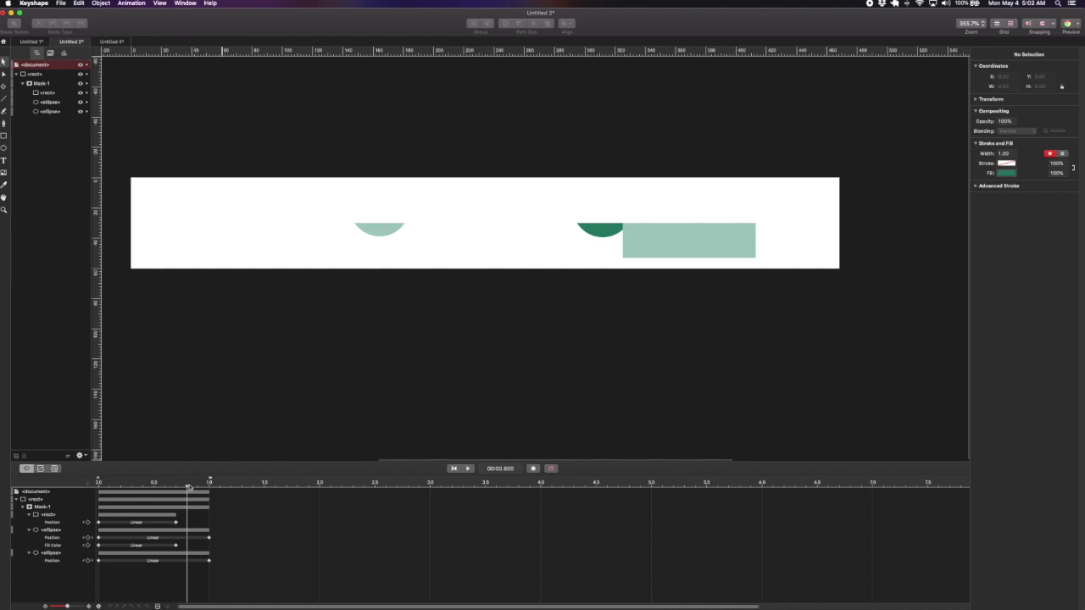
- Rewind the Untitled 2 animation to 0 seconds, preview it in the browser and return to Keyshape
left_click_drag(187, 489, 97, 486)
key("super+p")
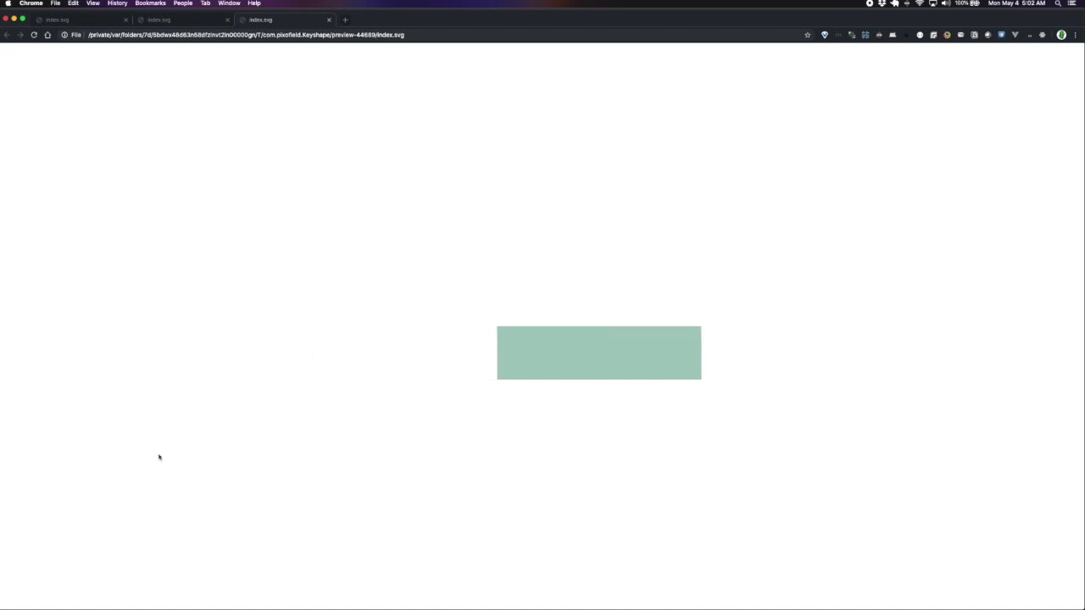
key("super+Tab")
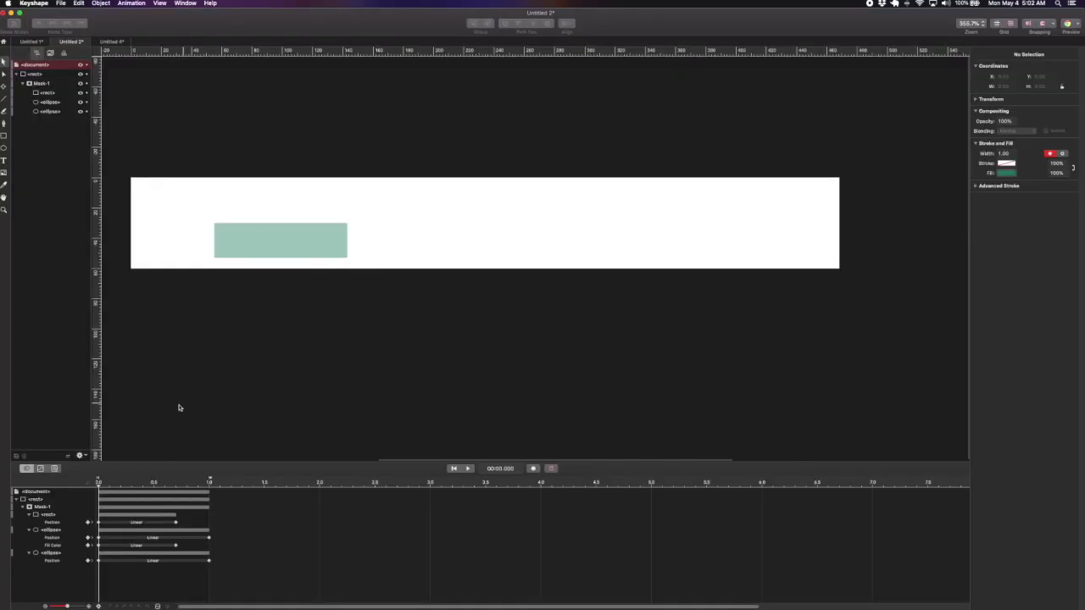
- Set the fill of the rectangle inside Mask-1 to the crimson colour d1004d
left_click(44, 94)
left_click(47, 103)
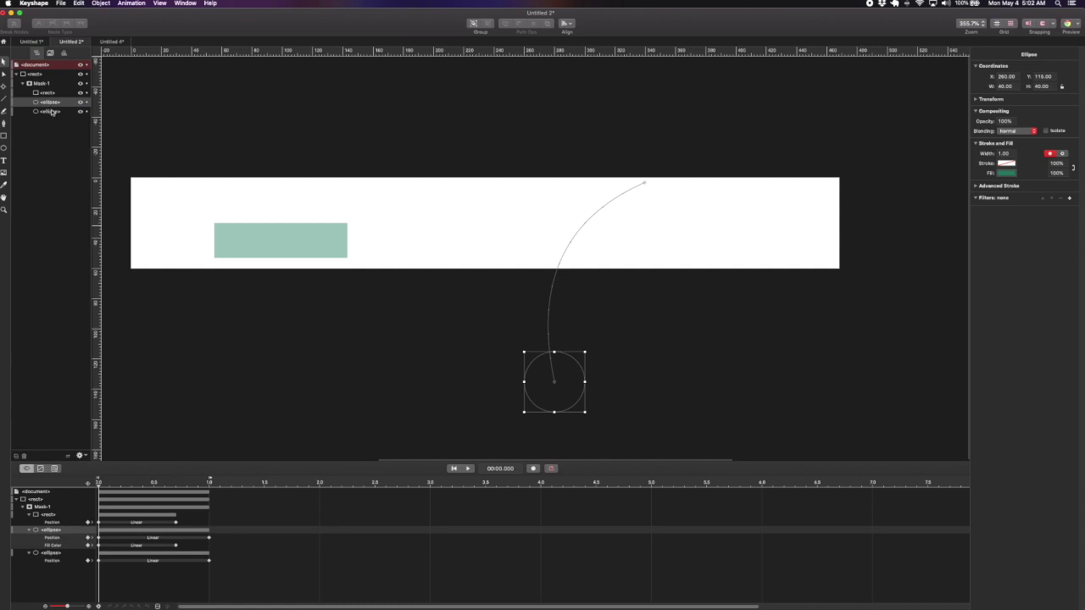
left_click(48, 93)
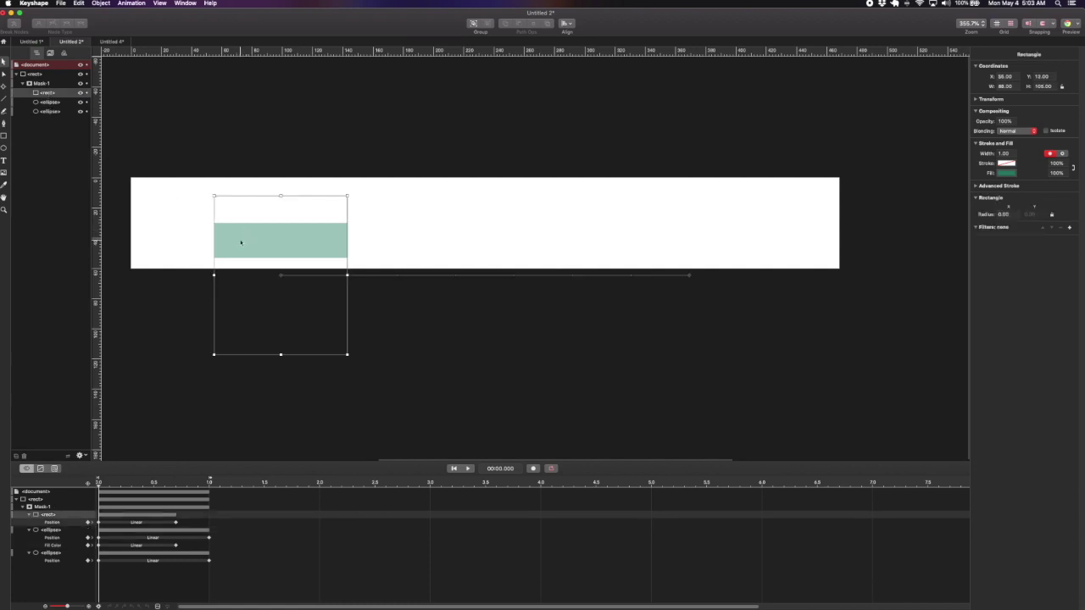
left_click(1007, 173)
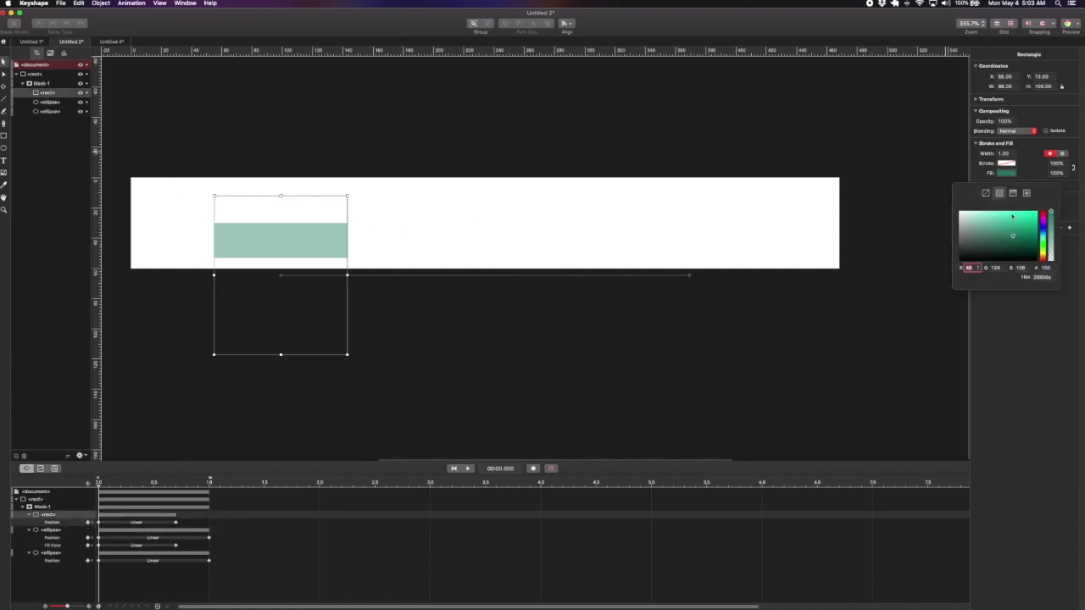
left_click(1043, 217)
left_click(1028, 228)
left_click_drag(1028, 228, 1040, 221)
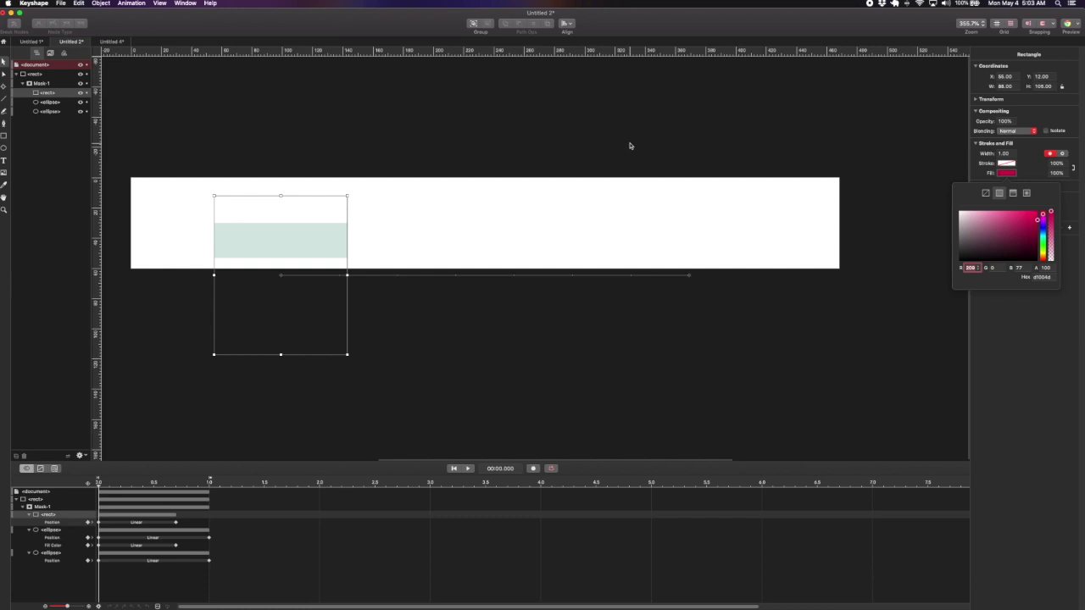
- Deselect the recoloured mask rectangle, play the Untitled 2 animation and stop it partway
left_click(474, 164)
key("space")
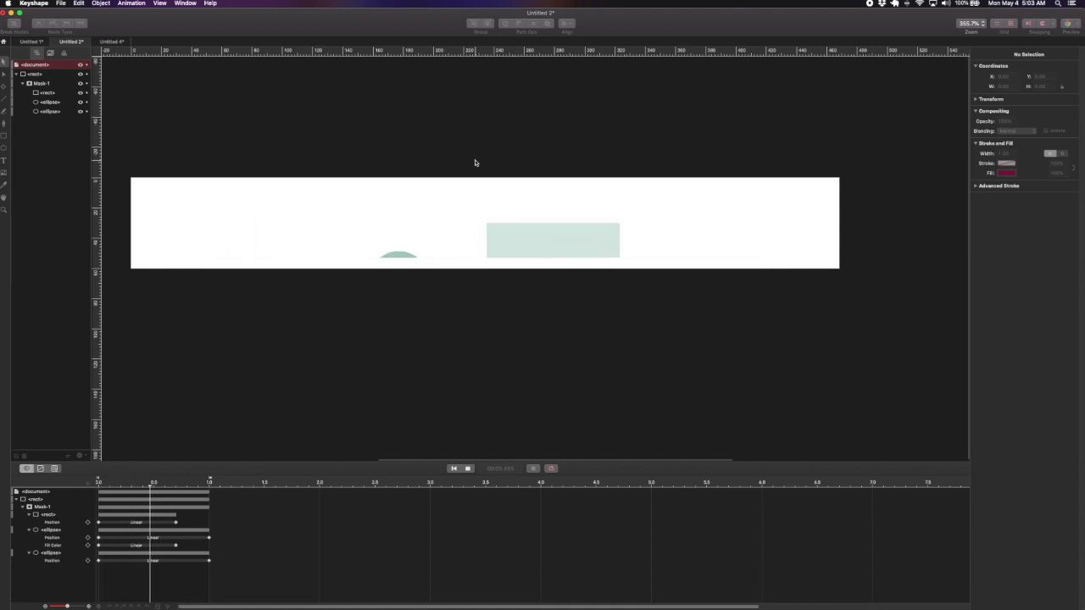
key("space")
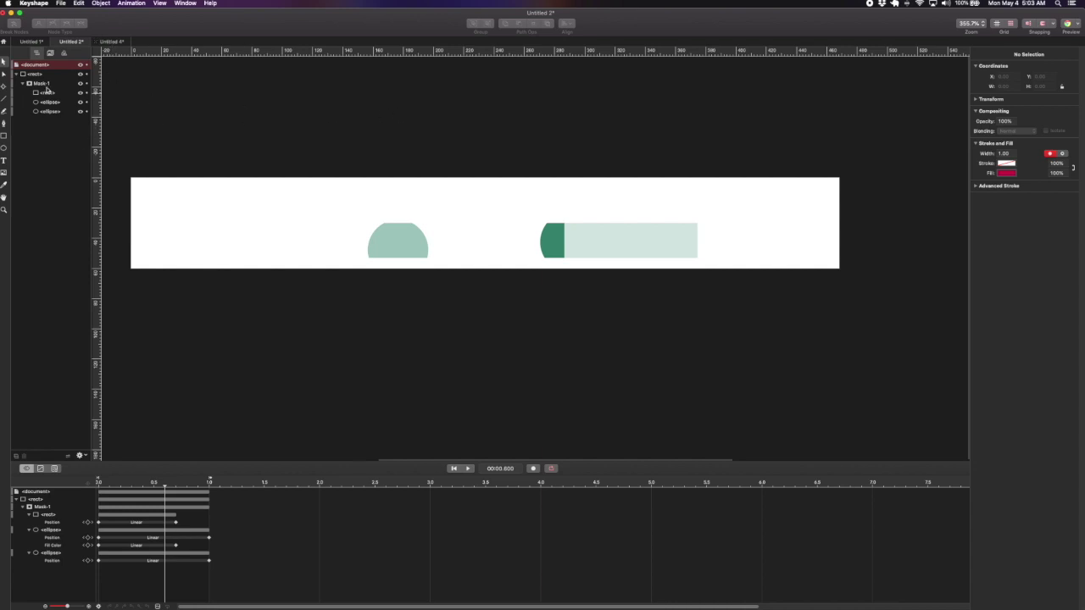
- In Untitled 4, collapse and hide Mask-1 and hide the yellow rectangle, leaving only the large olive rectangle shown
left_click(105, 43)
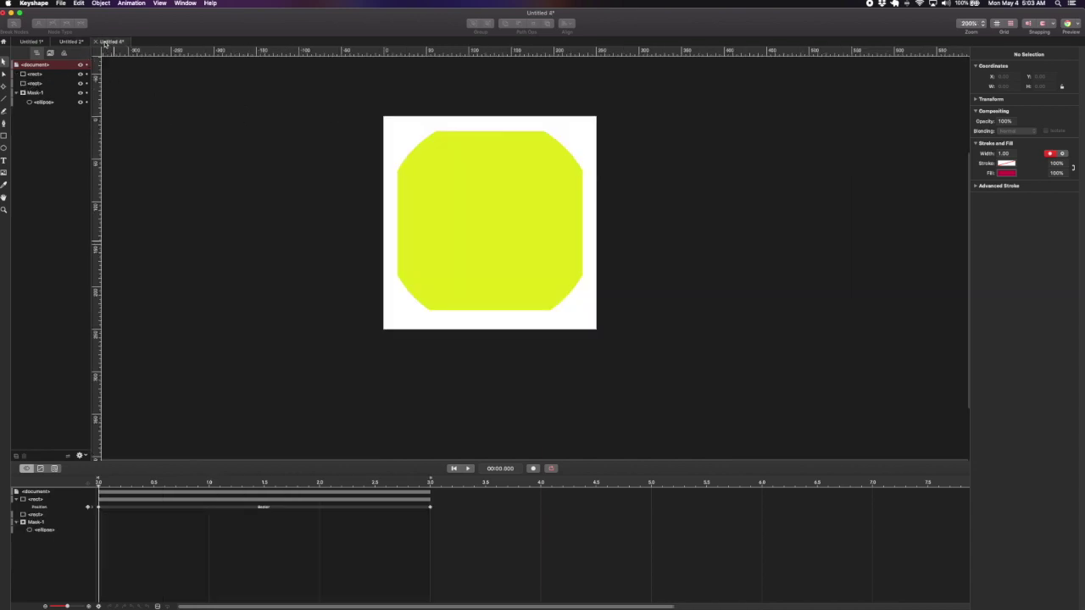
left_click(77, 102)
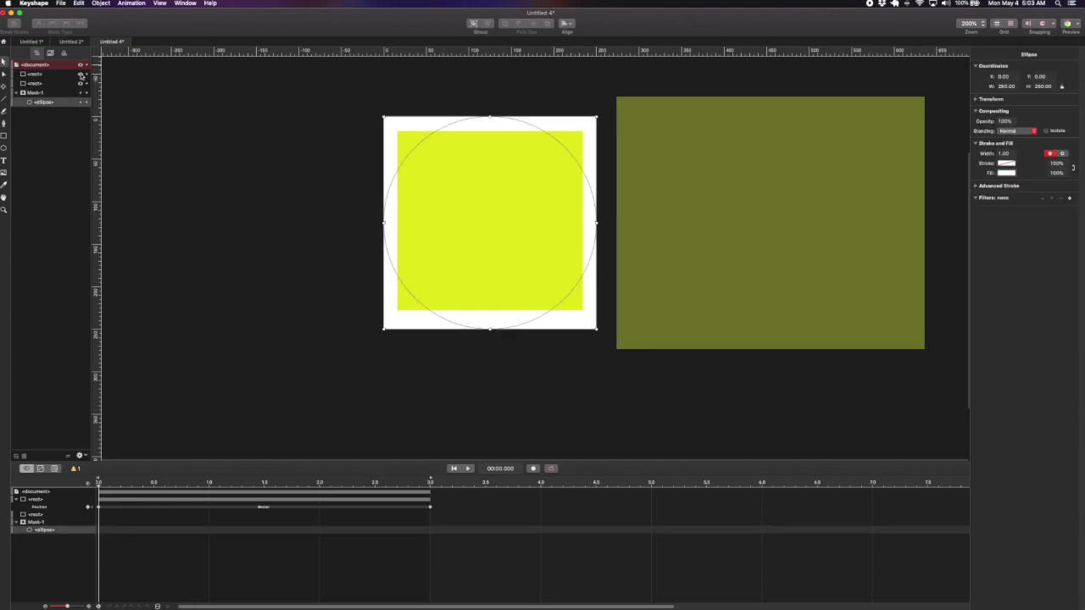
left_click(83, 83)
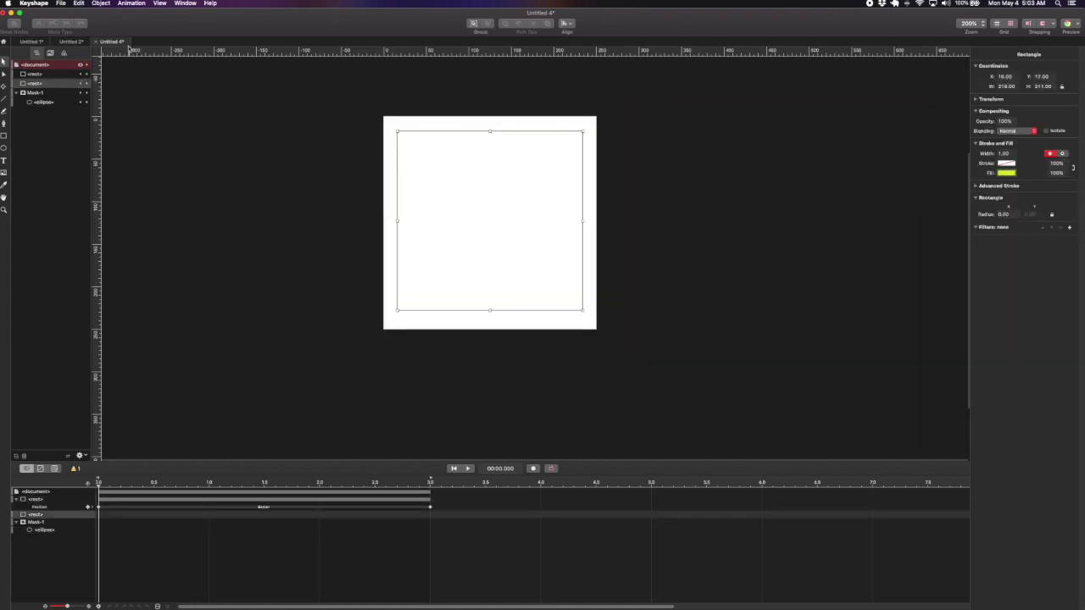
left_click(250, 133)
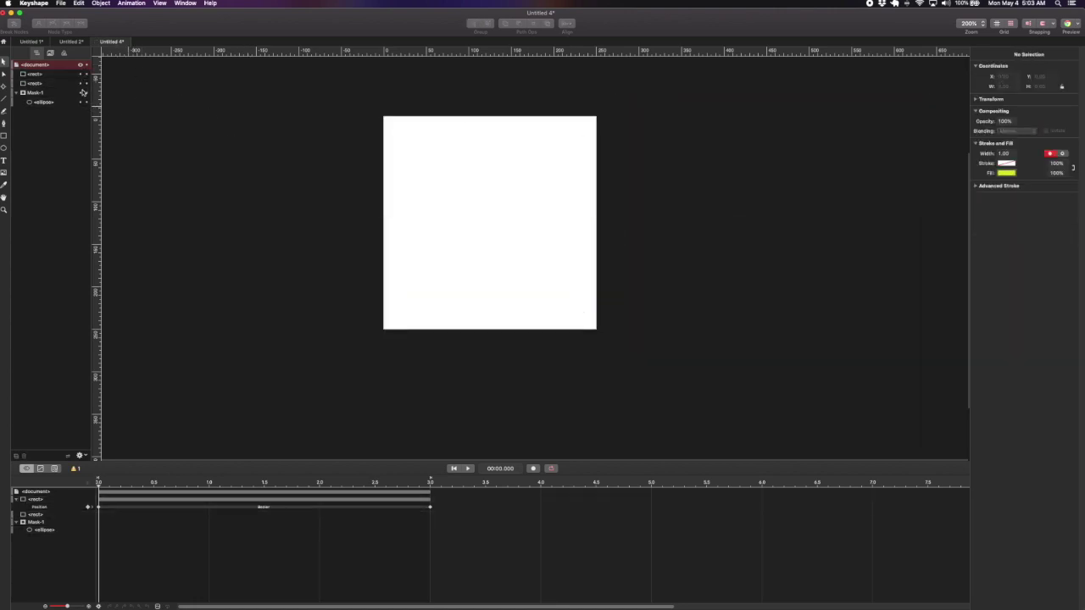
left_click(16, 93)
left_click(81, 75)
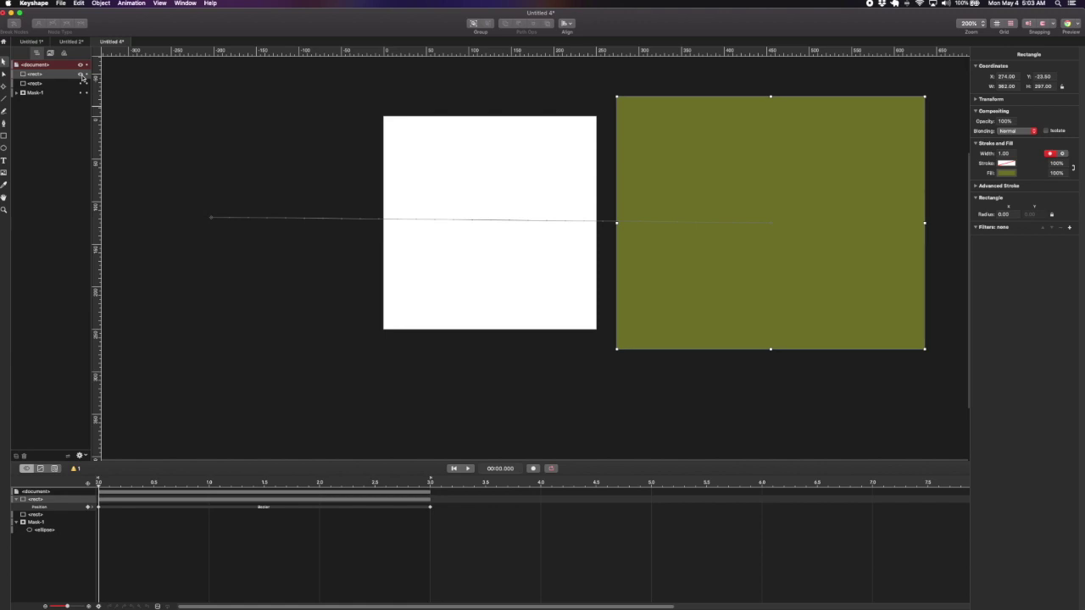
- Hide the large olive rectangle, show the yellow rectangle in its place and clear the selection
left_click(82, 74)
left_click(82, 83)
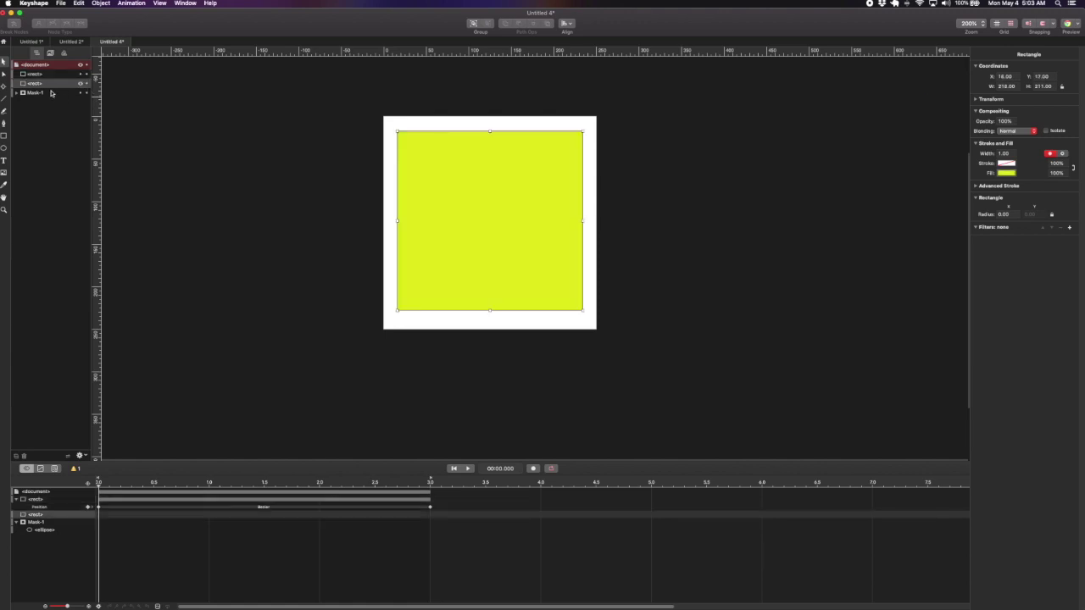
left_click(230, 129)
- Play the Untitled 4 animation and stop it partway, preview it in the browser and return to Keyshape
key("space")
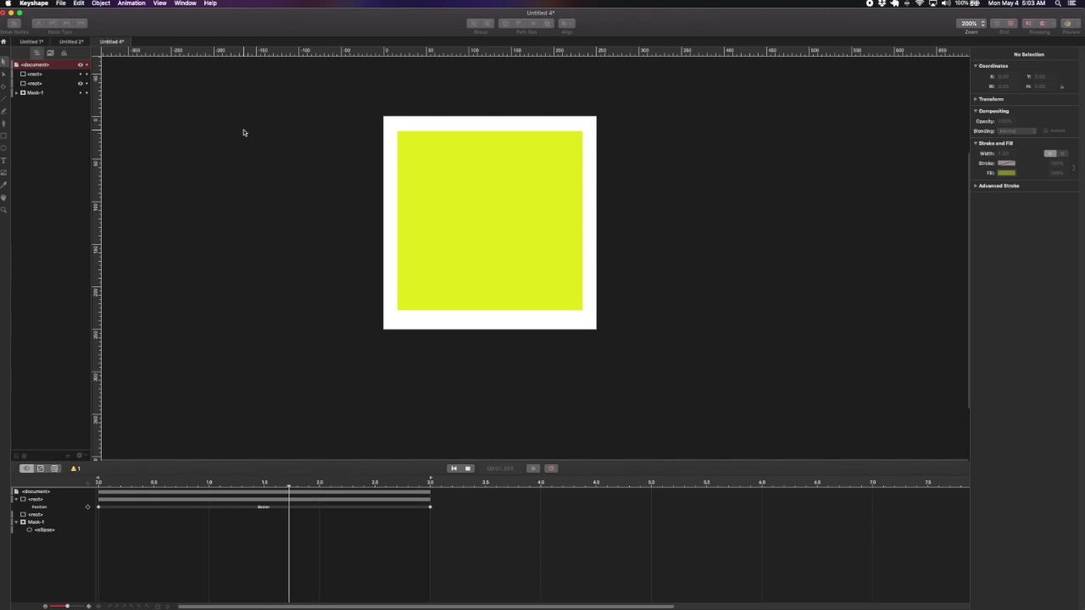
key("space")
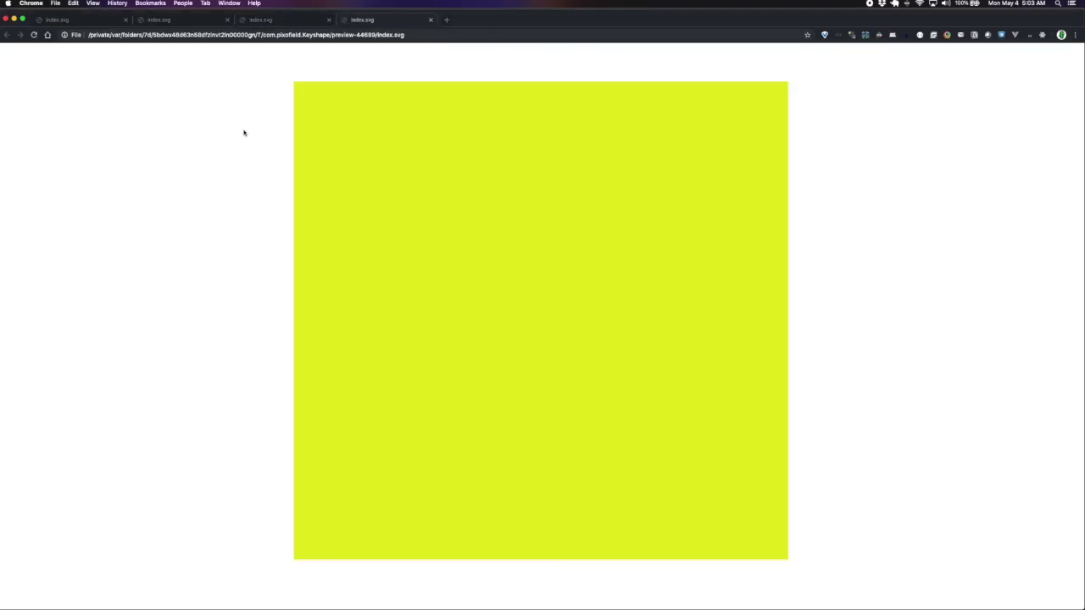
key("super+Tab")
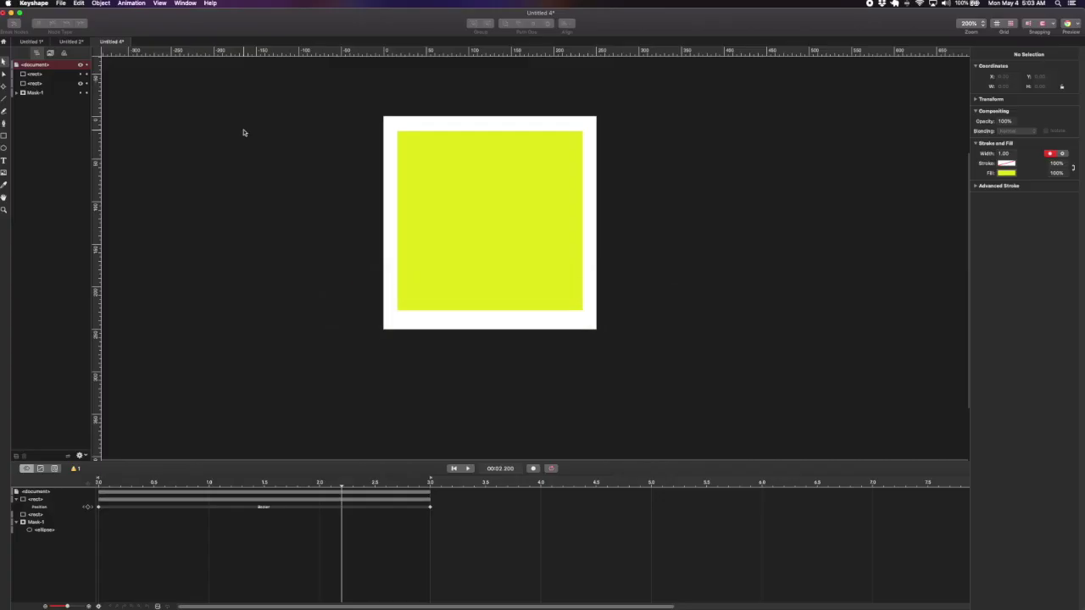
- Show the olive rectangle with the yellow one, play and stop the animation, preview both in the browser and return to Keyshape
left_click(81, 75)
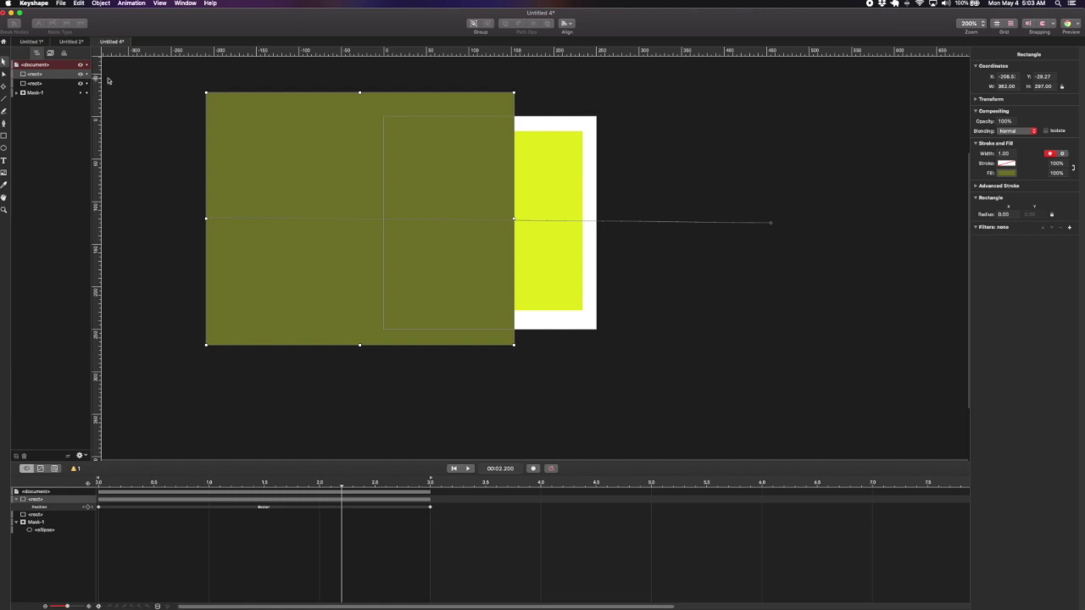
key("space")
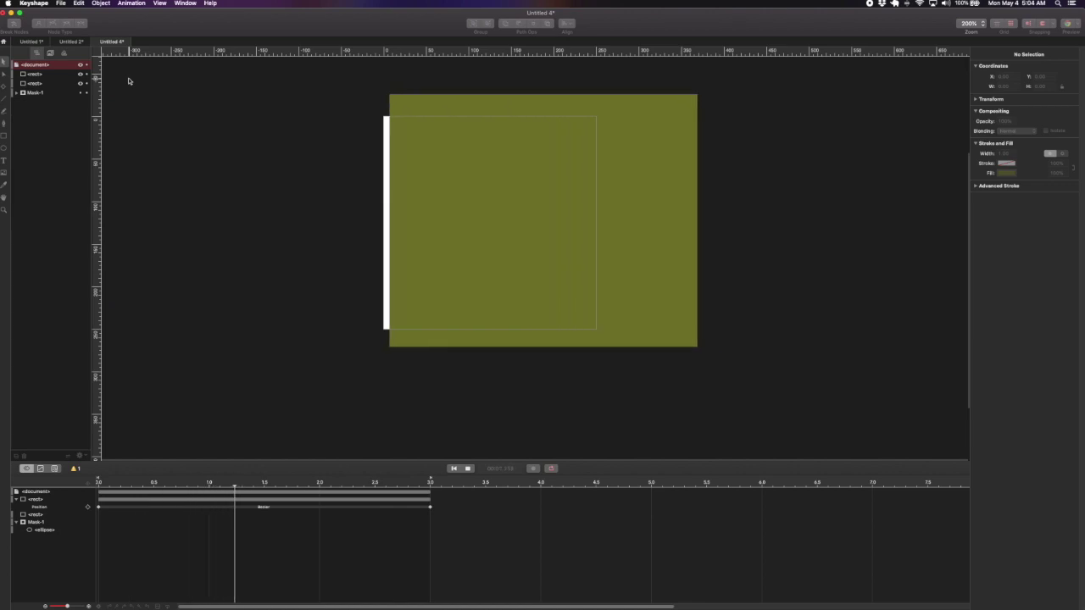
key("space")
key("super+r")
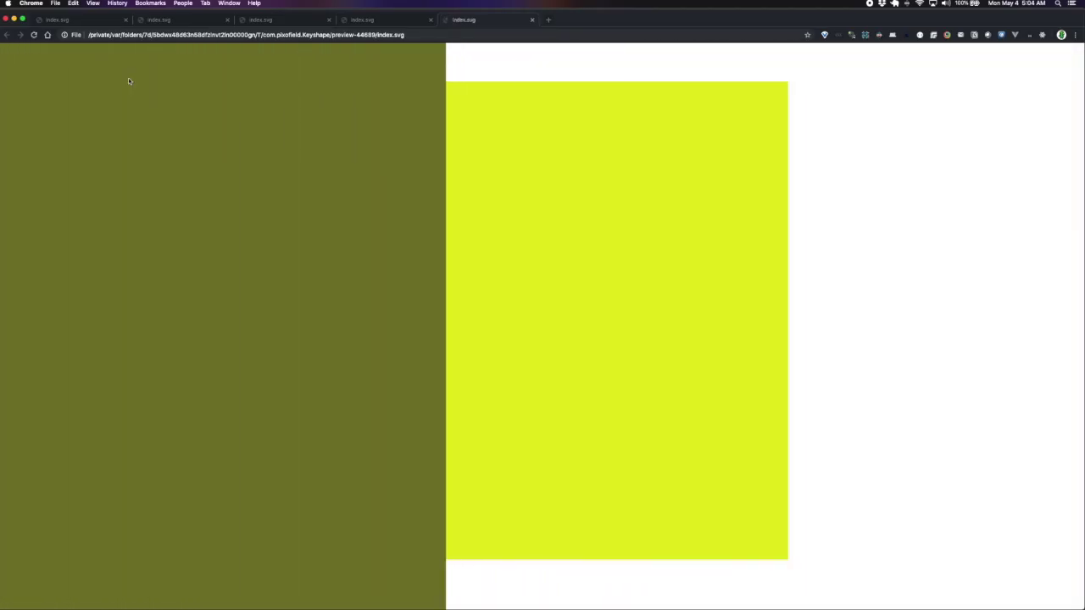
key("super+Tab")
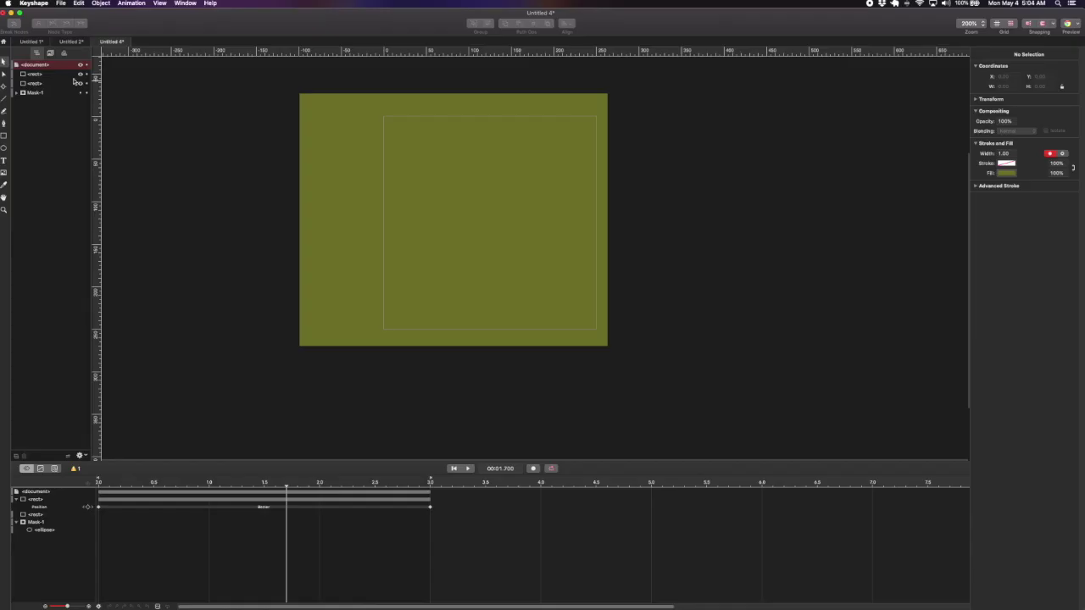
- Expand Mask-1 in the layer list, hide the olive and yellow rectangles, and select Mask-1
left_click(18, 93)
left_click(80, 75)
left_click(81, 84)
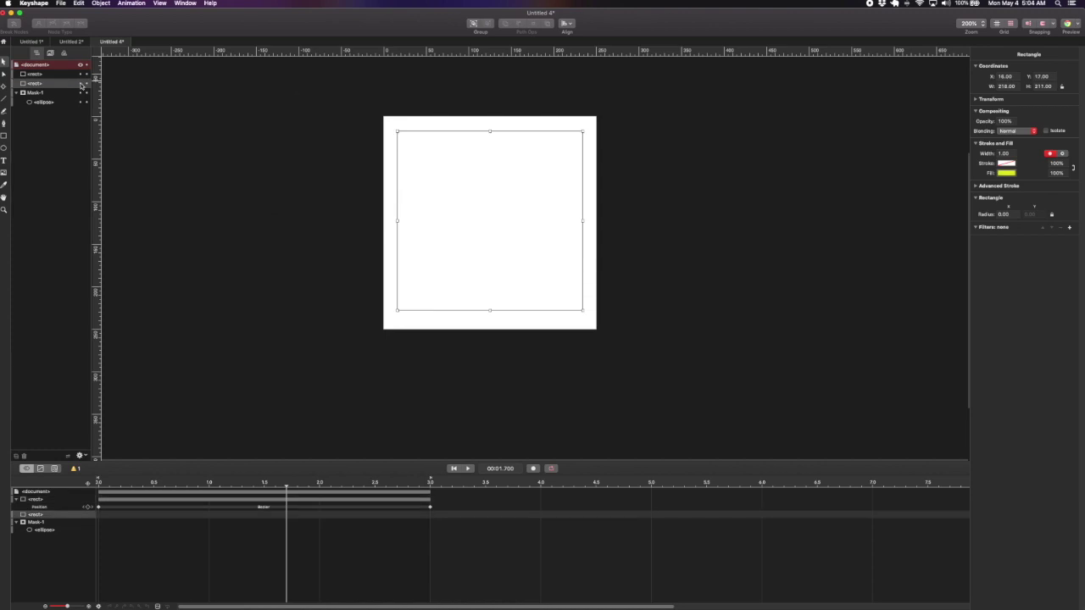
left_click(28, 96)
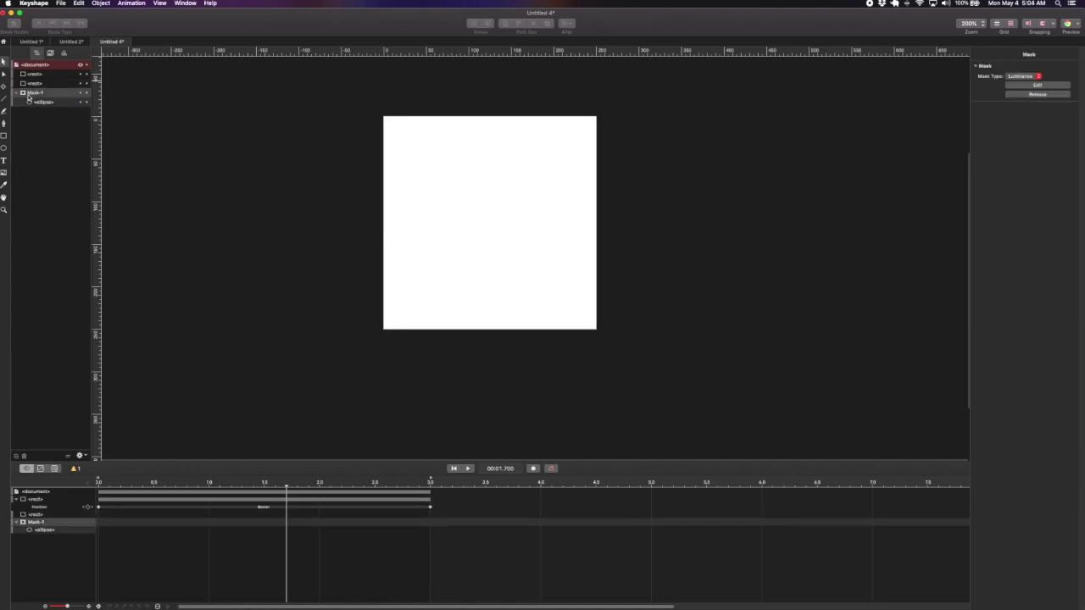
- Search the application help for "mask" and locate the New Mask command without running it
left_click(210, 4)
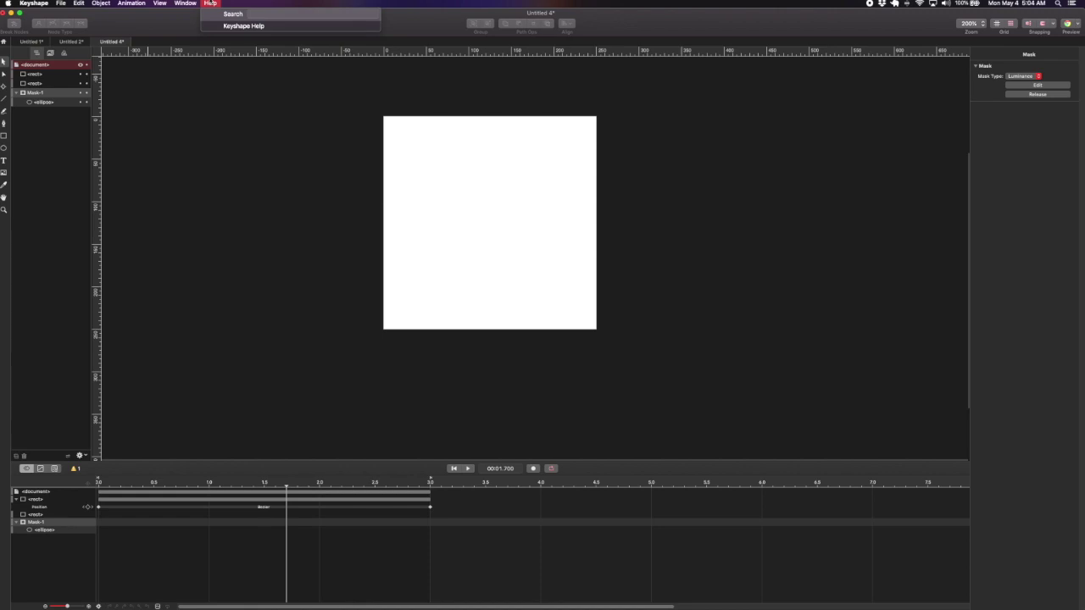
type("mask")
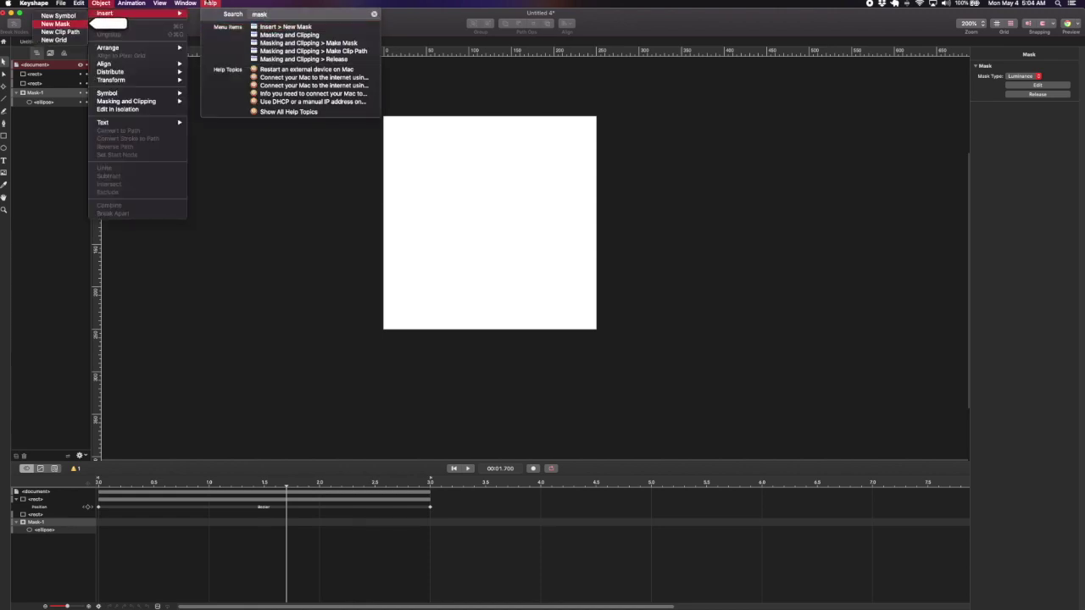
mouse_move(103, 7)
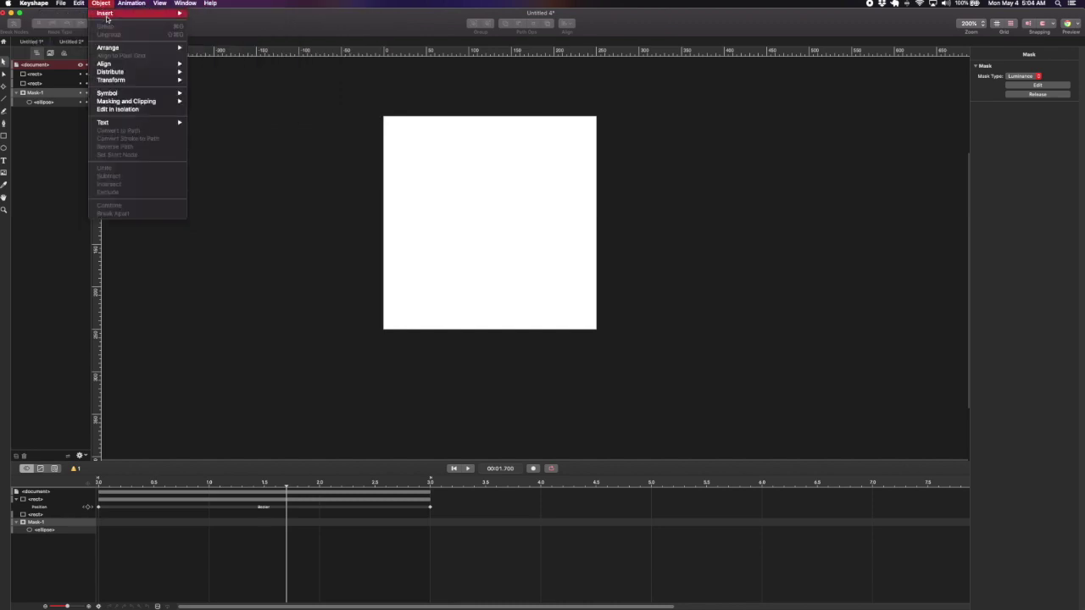
left_click(212, 23)
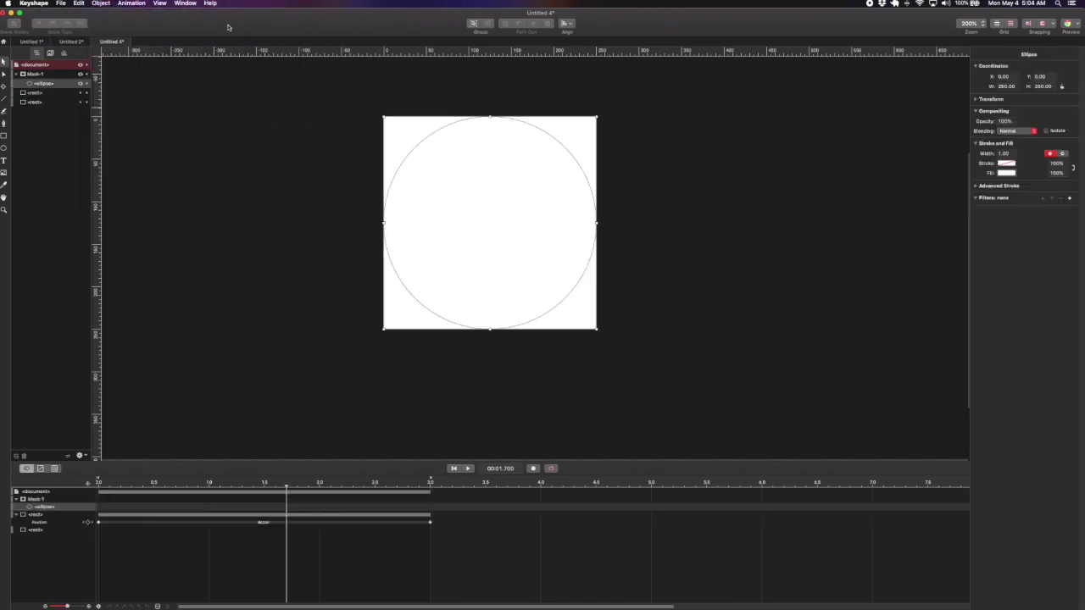
- Move Mask-1 below both rectangles in the layer order, and select its ellipse, the mask and the yellow rectangle in turn
left_click_drag(26, 75, 20, 113)
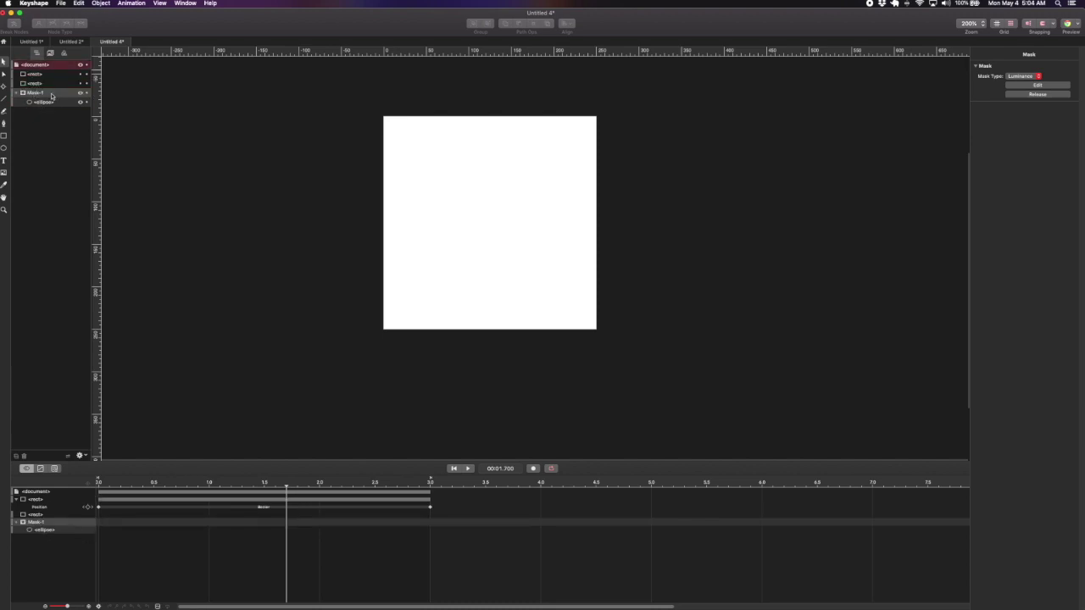
left_click(54, 102)
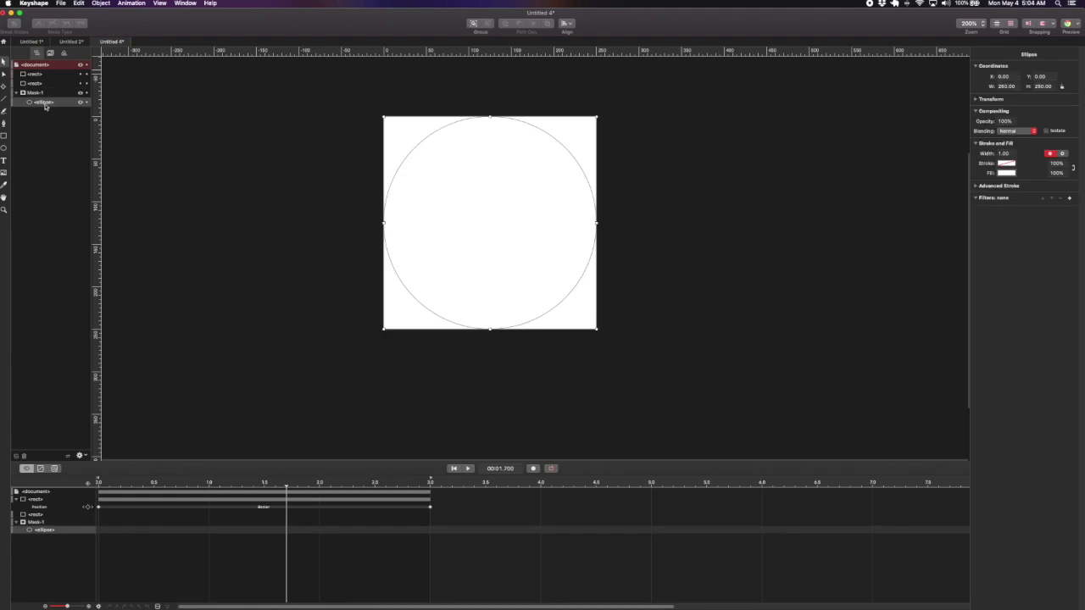
left_click(46, 95)
left_click(39, 83)
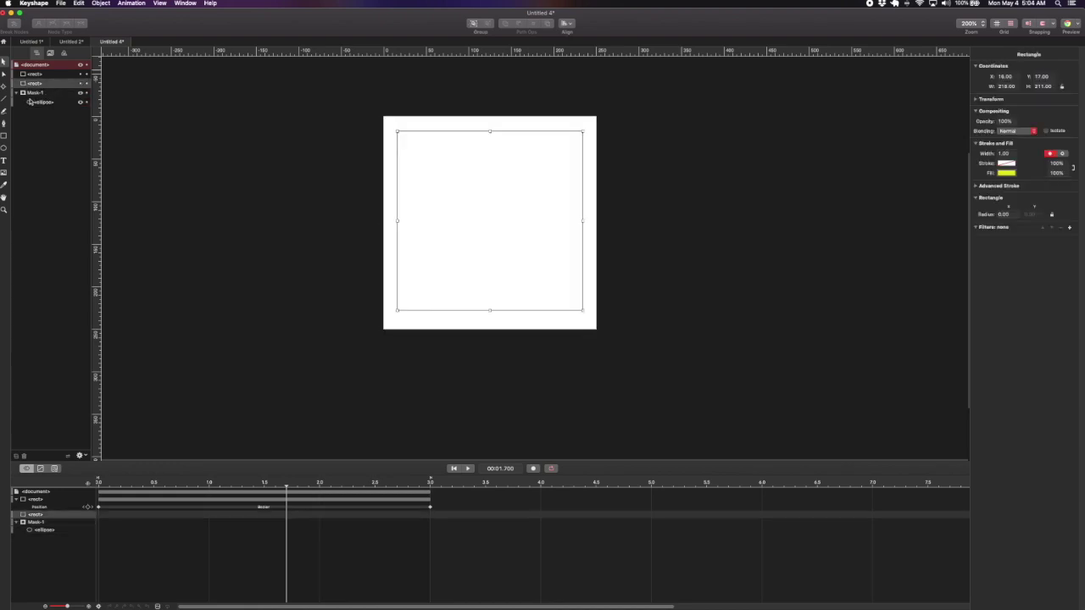
- Compare with the layer structure of Untitled 2, return to Untitled 4 and show the yellow rectangle above Mask-1
left_click(70, 42)
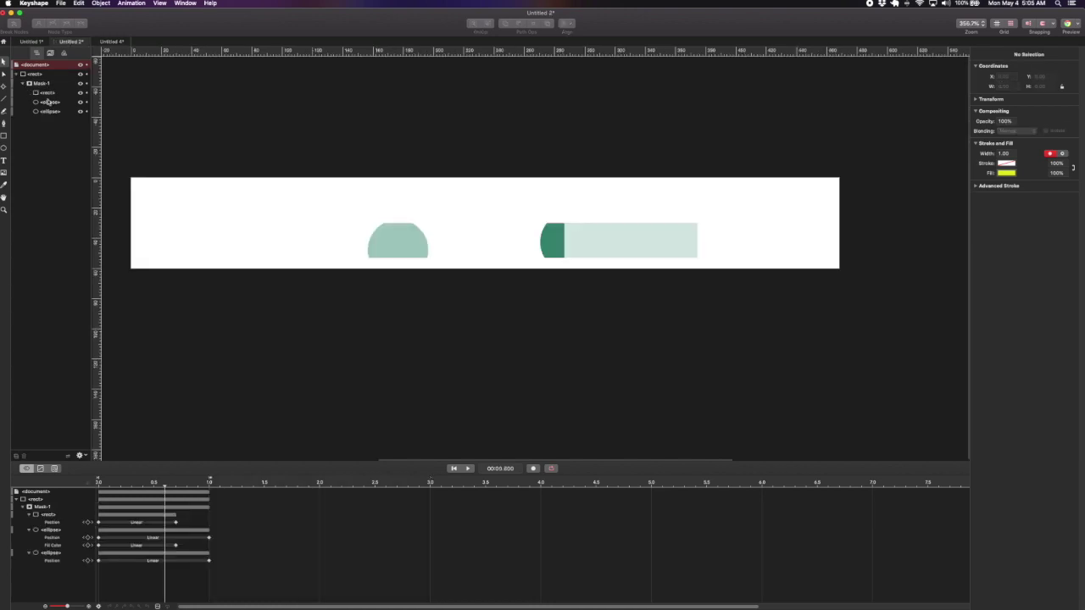
left_click(109, 42)
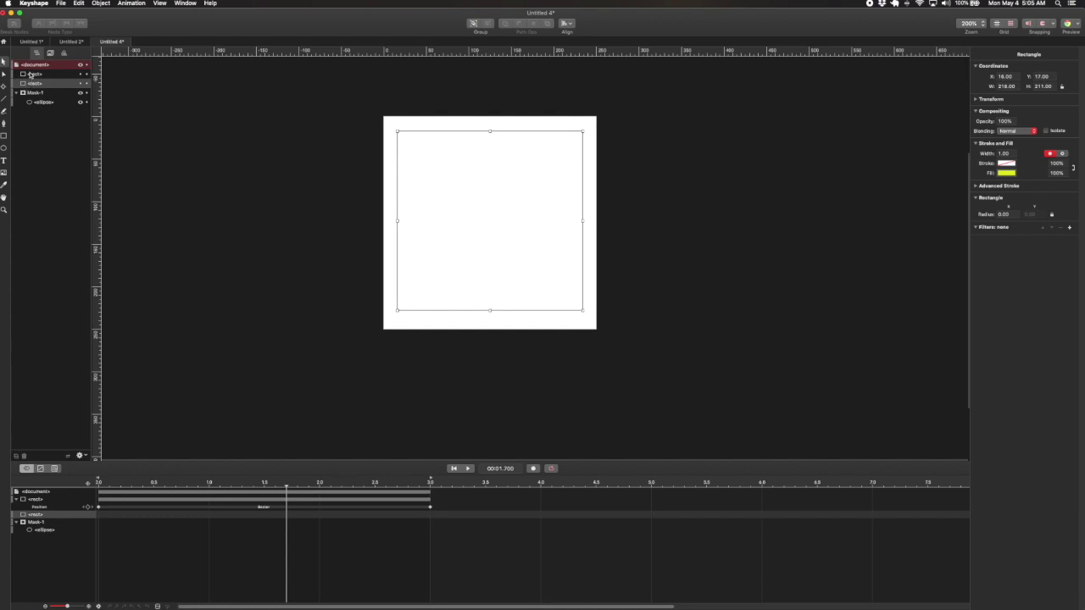
left_click(68, 76)
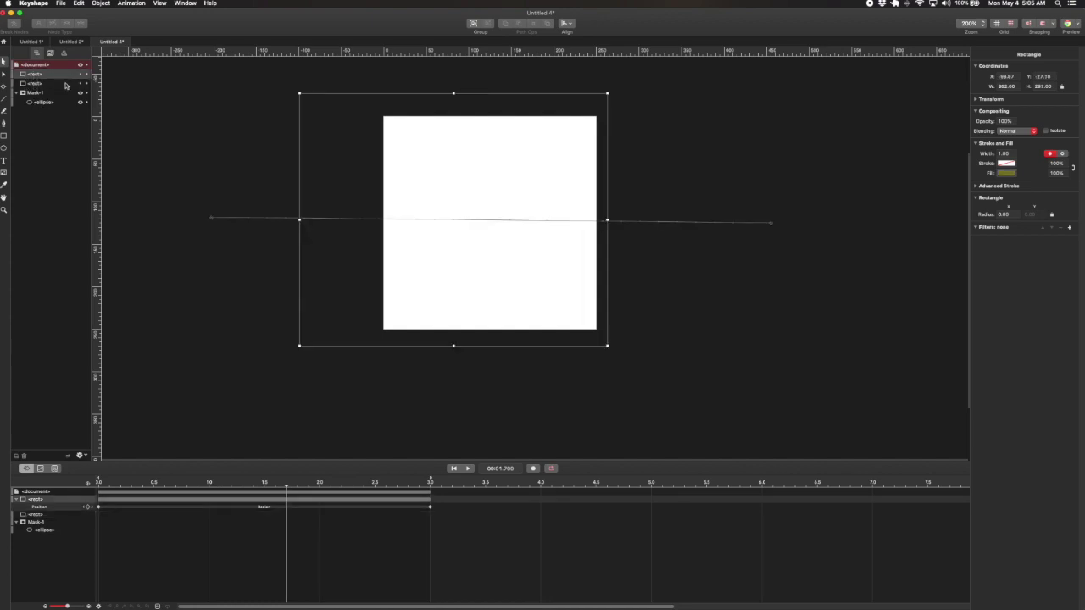
left_click(79, 84)
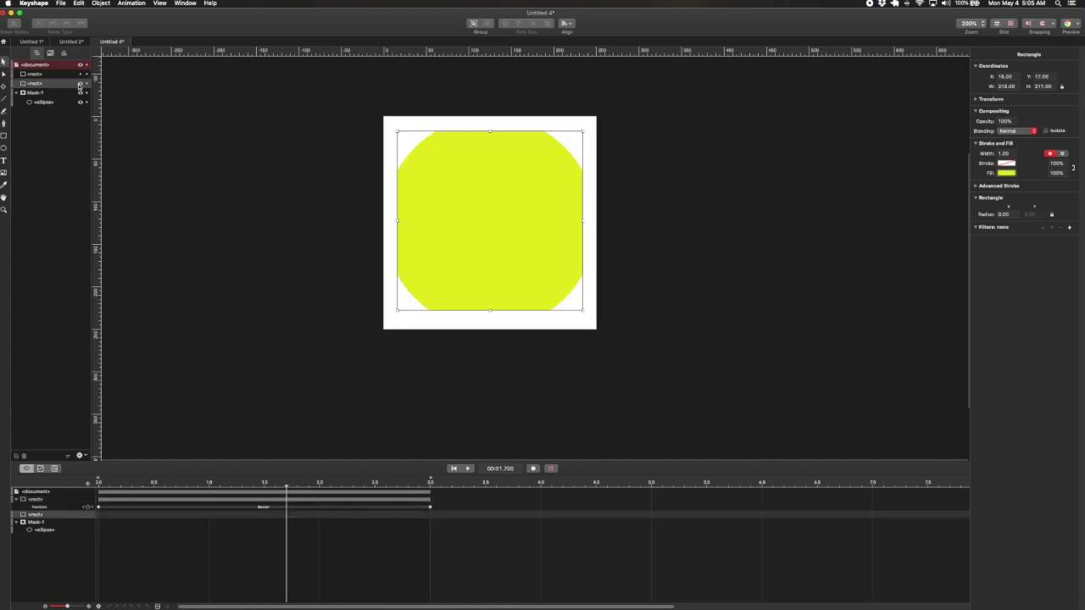
- Compare the yellow rectangle without Mask-1 and with only the mask's ellipse hidden, show both again and clear the selection
left_click(79, 76)
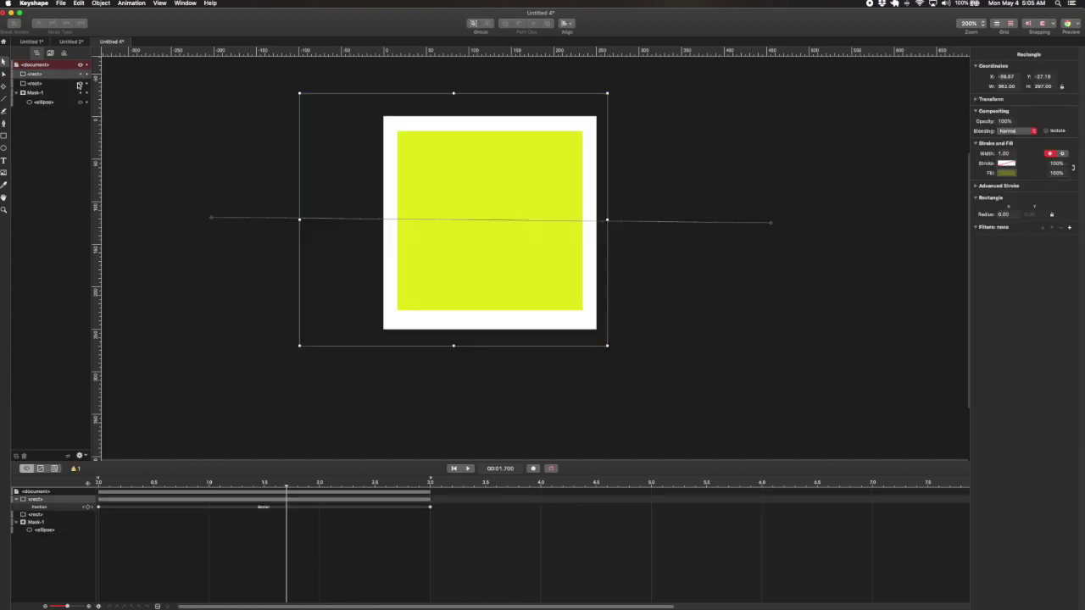
left_click(82, 93)
left_click(79, 102)
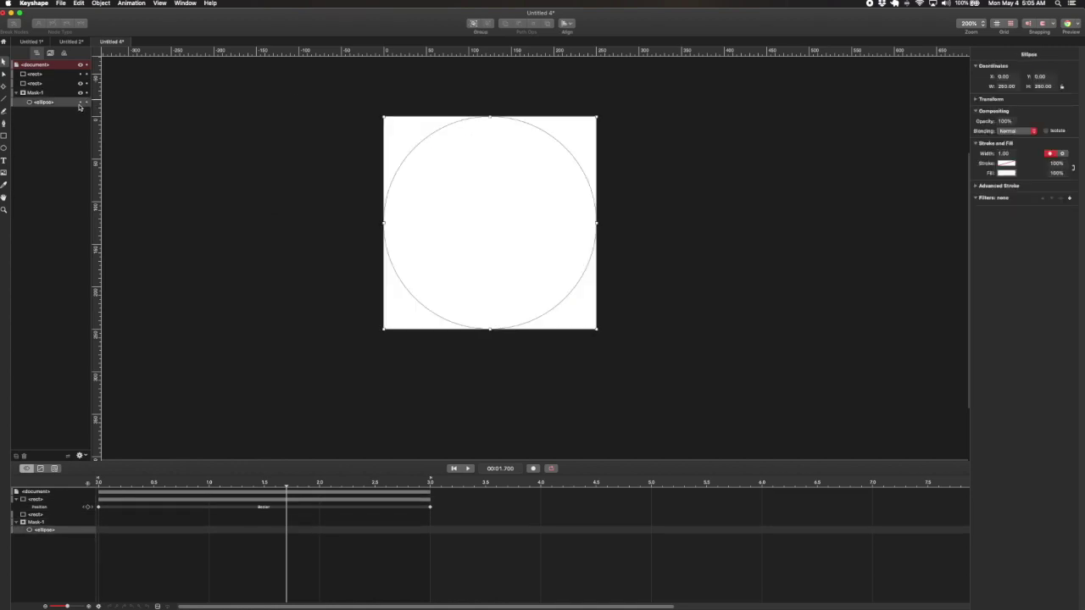
left_click(79, 103)
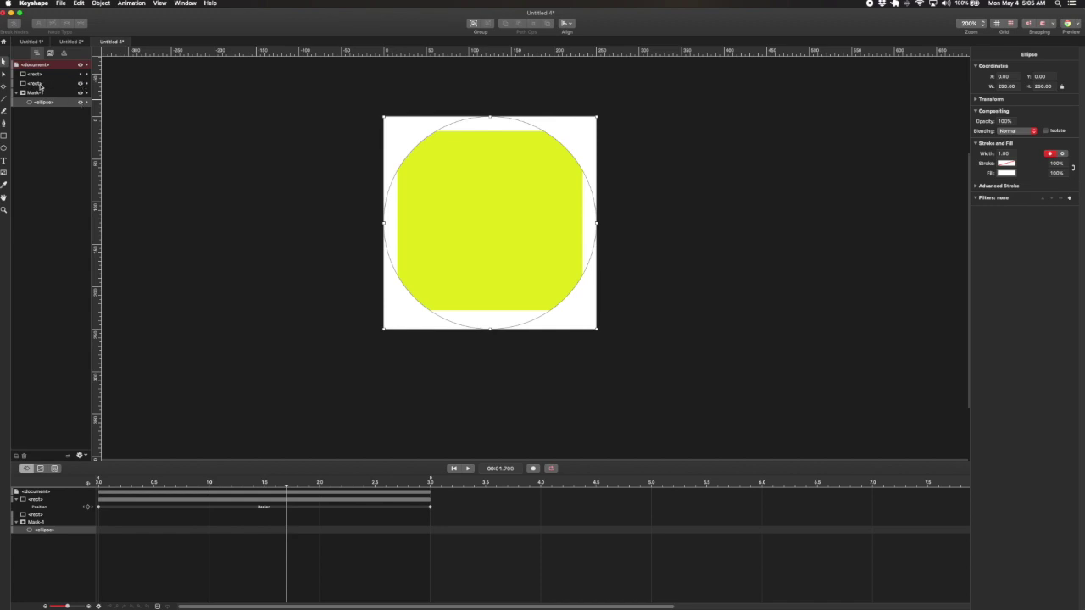
left_click(232, 108)
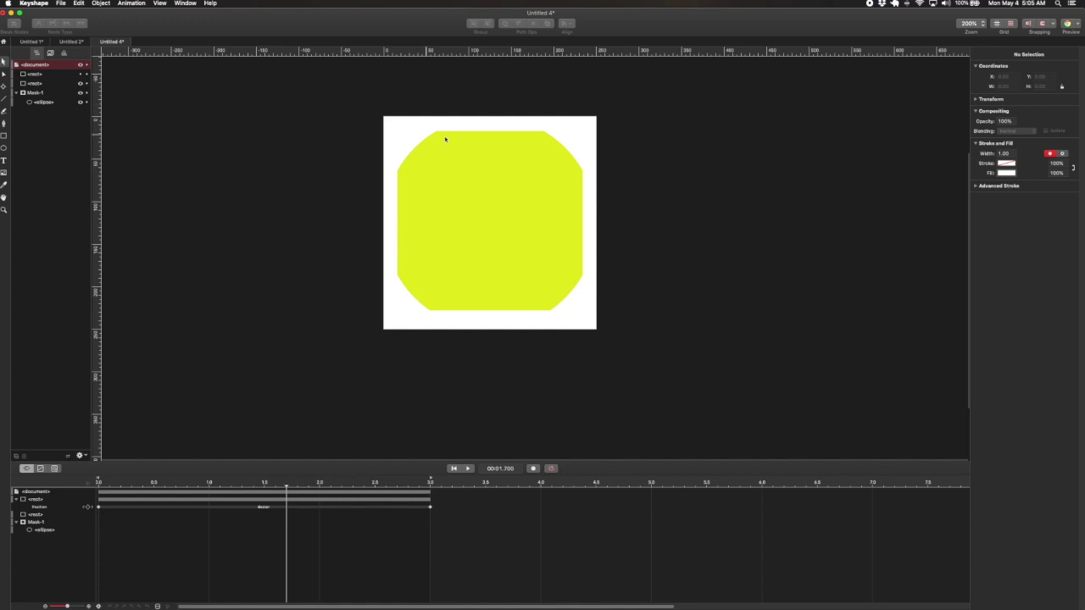
- Hide the ellipse inside Mask-1 and the mask itself, show both again and deselect the ellipse
left_click(83, 102)
left_click(83, 103)
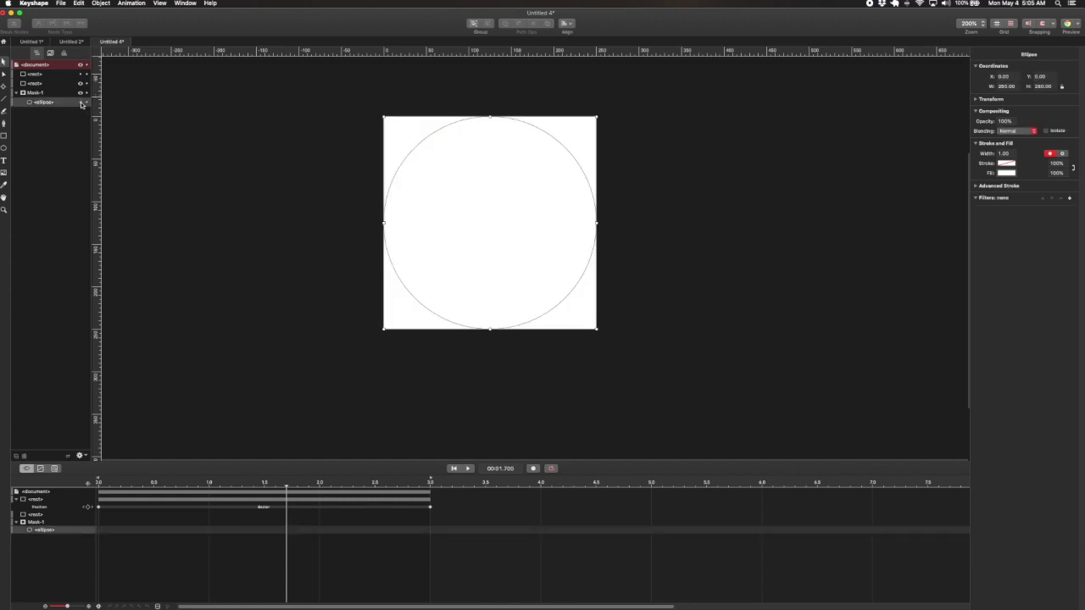
left_click(81, 96)
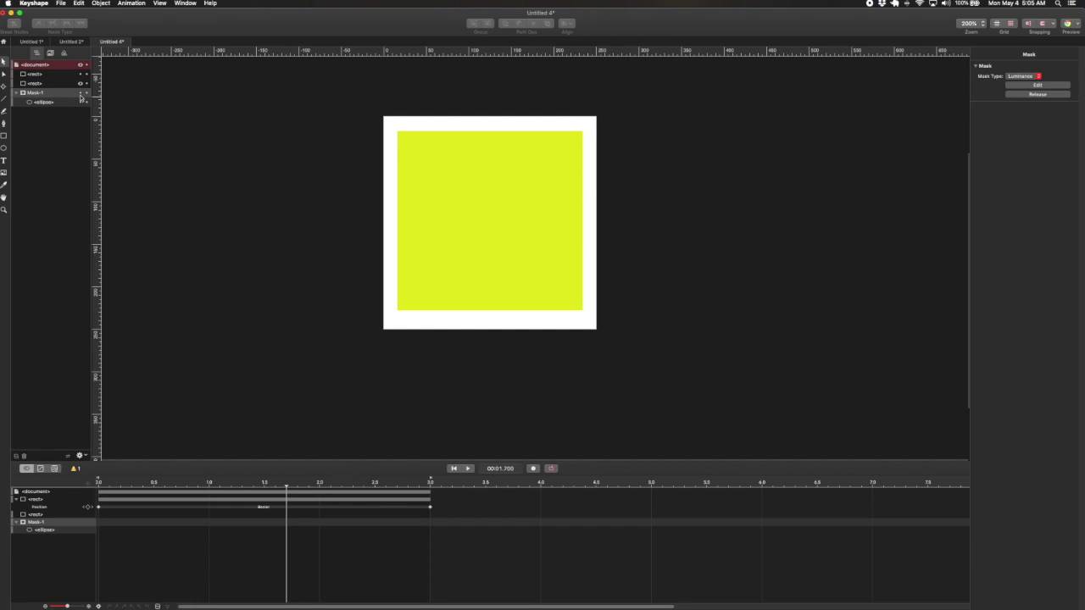
left_click(82, 94)
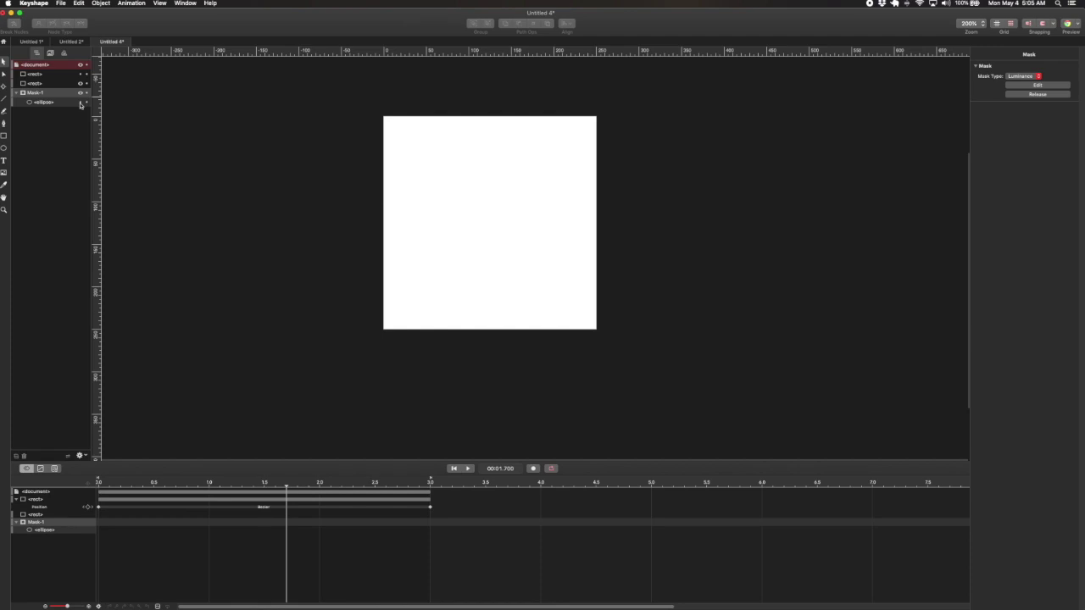
left_click(81, 102)
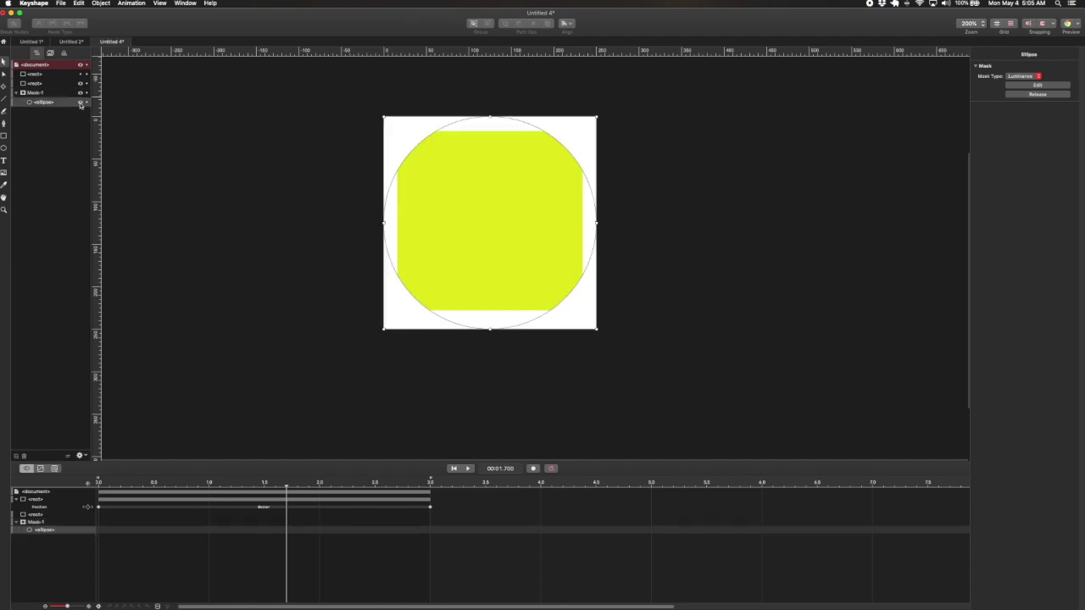
left_click(153, 101)
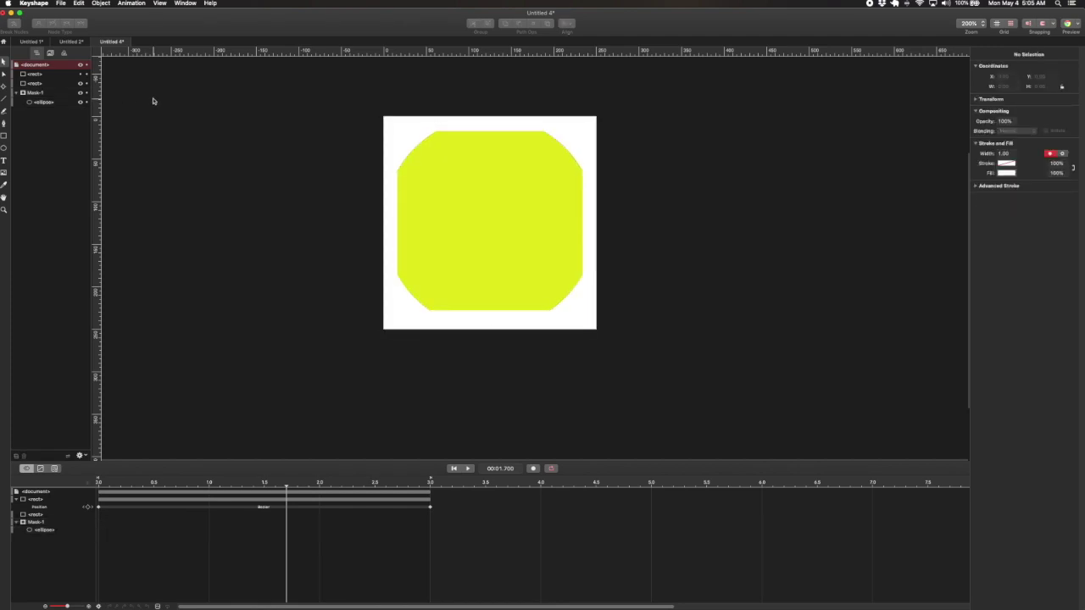
- Preview Untitled 4 in the browser with Mask-1 shown and again with it hidden, return to Keyshape and show the mask again
key("super+r")
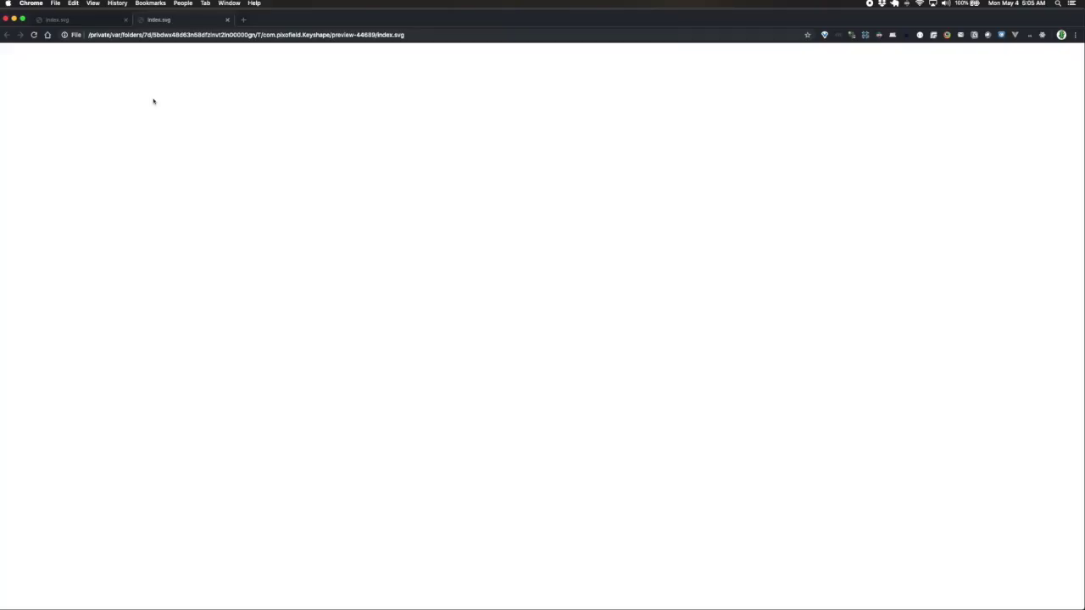
key("super+Tab")
left_click(81, 96)
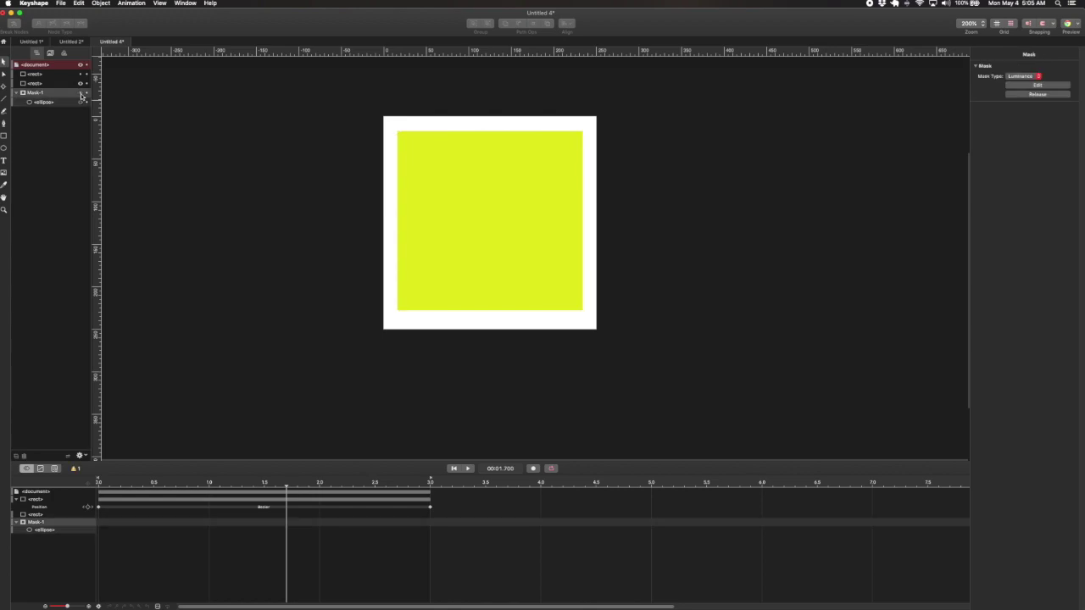
key("super+r")
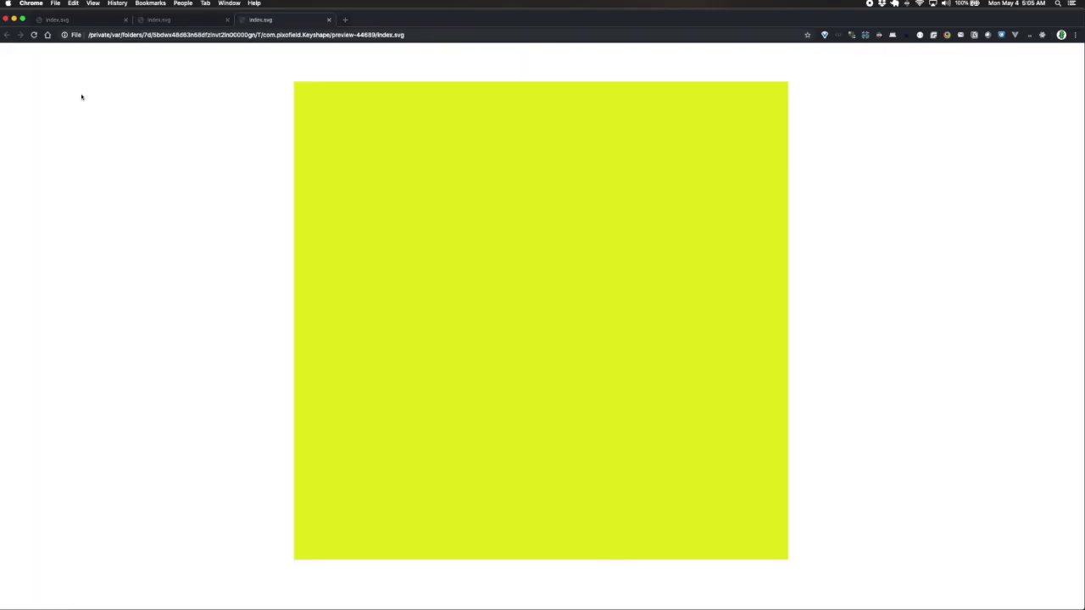
key("super+Tab")
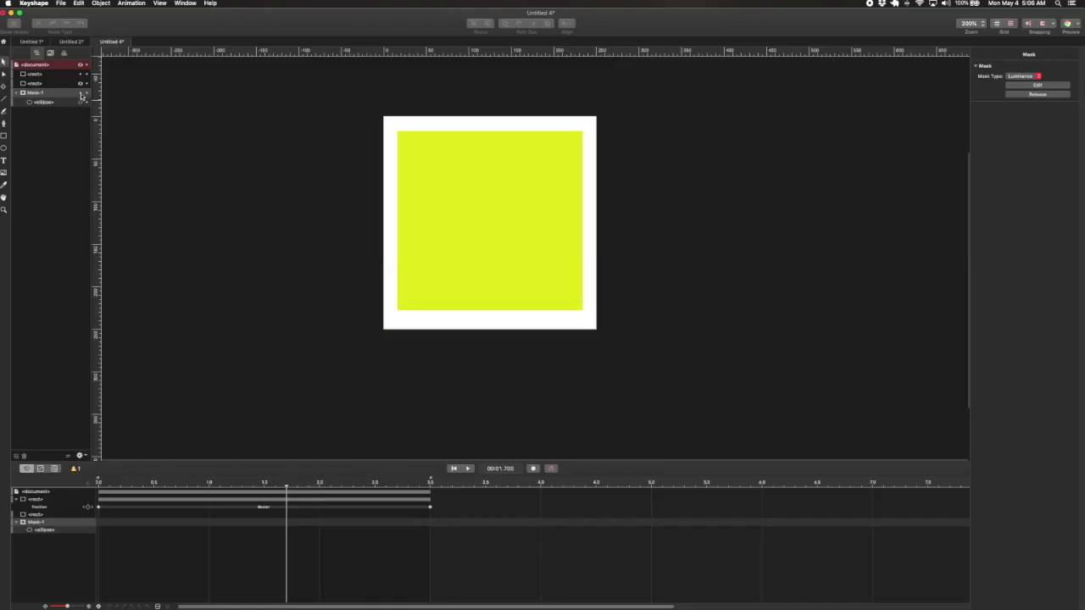
left_click(82, 95)
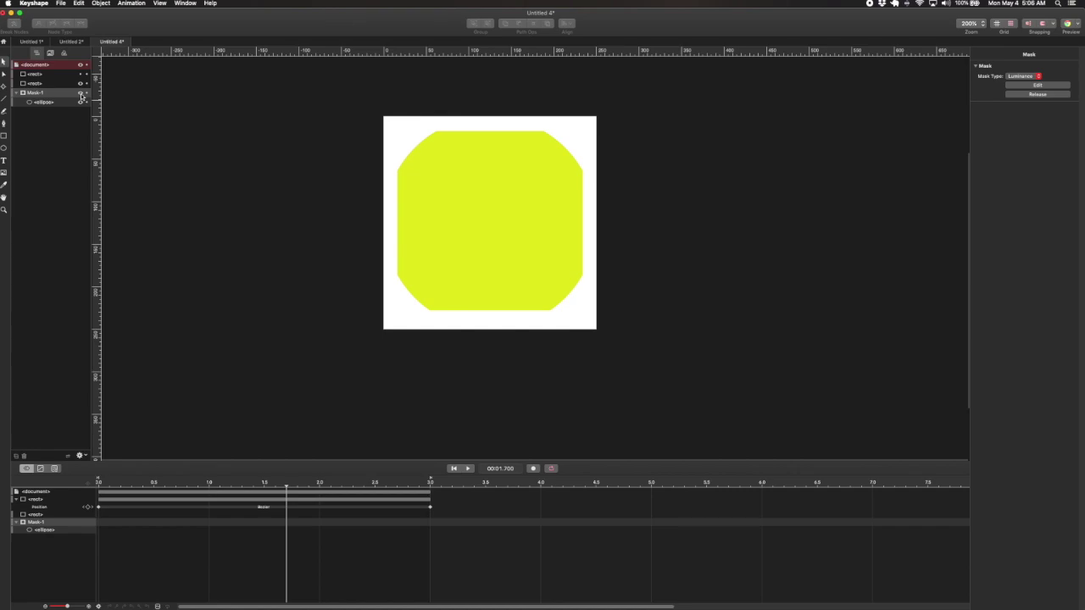
- Preview the masked yellow rectangle in the browser, return to Keyshape and show the animated olive rectangle in place of the yellow one
key("super+r")
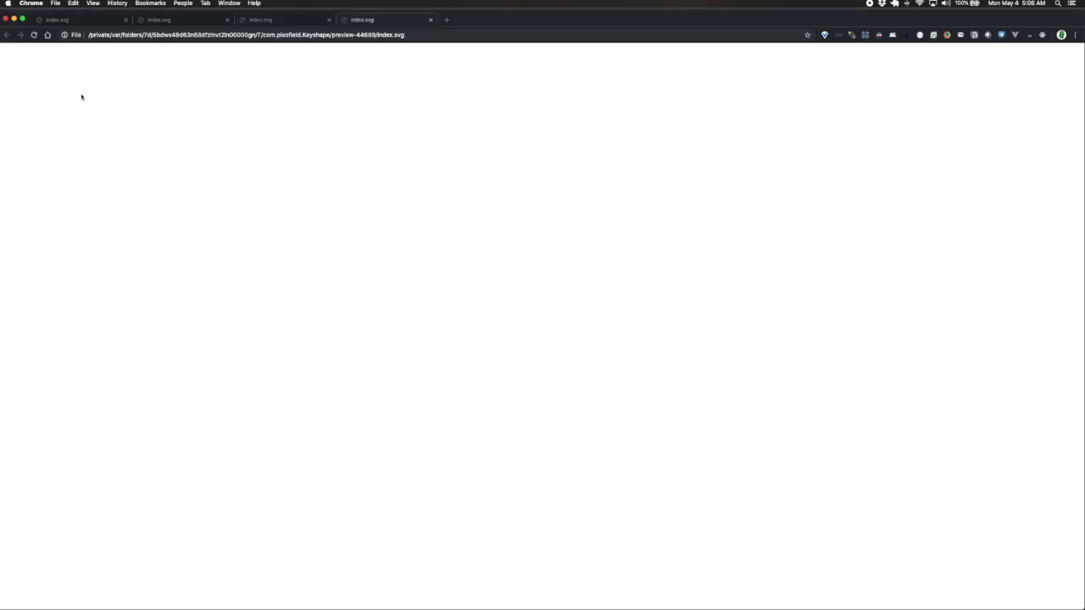
key("super+Tab")
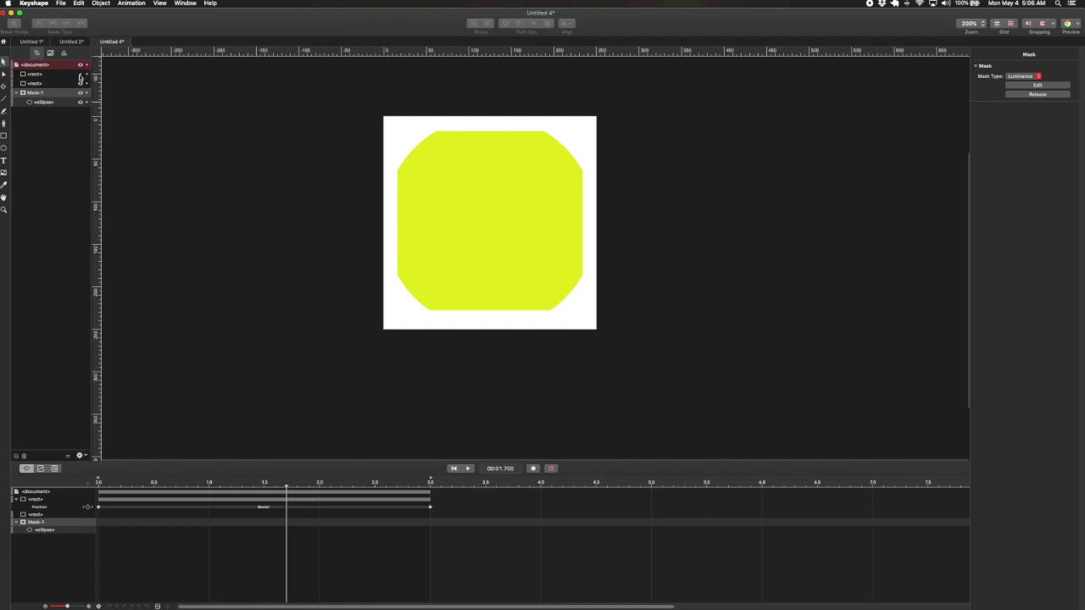
left_click(81, 75)
left_click(81, 83)
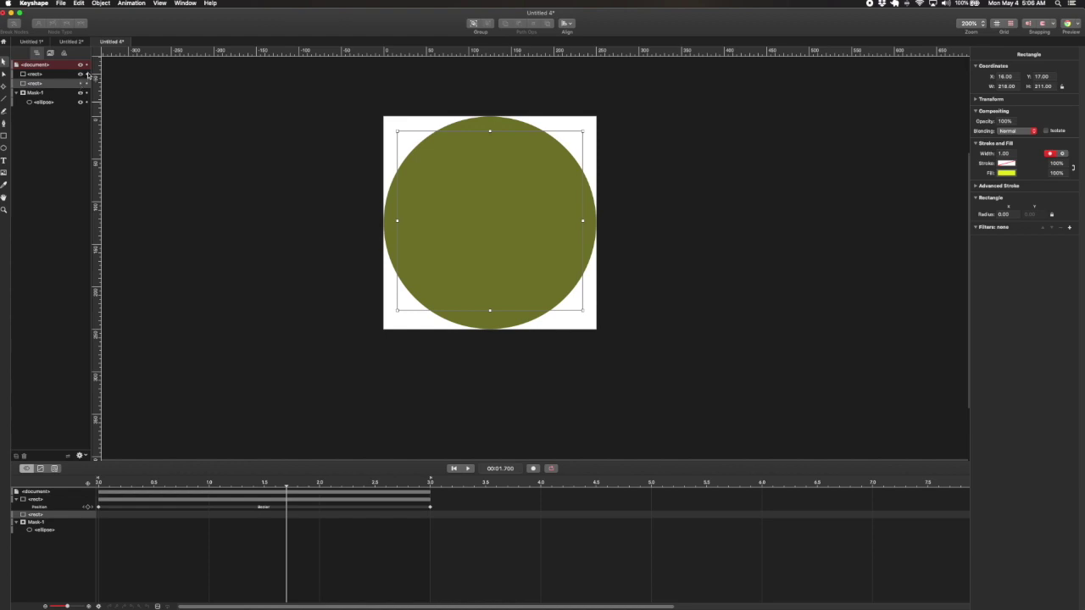
- Play and stop the olive rectangle's masked animation on the canvas, preview it in the browser and return to Keyshape
key("space")
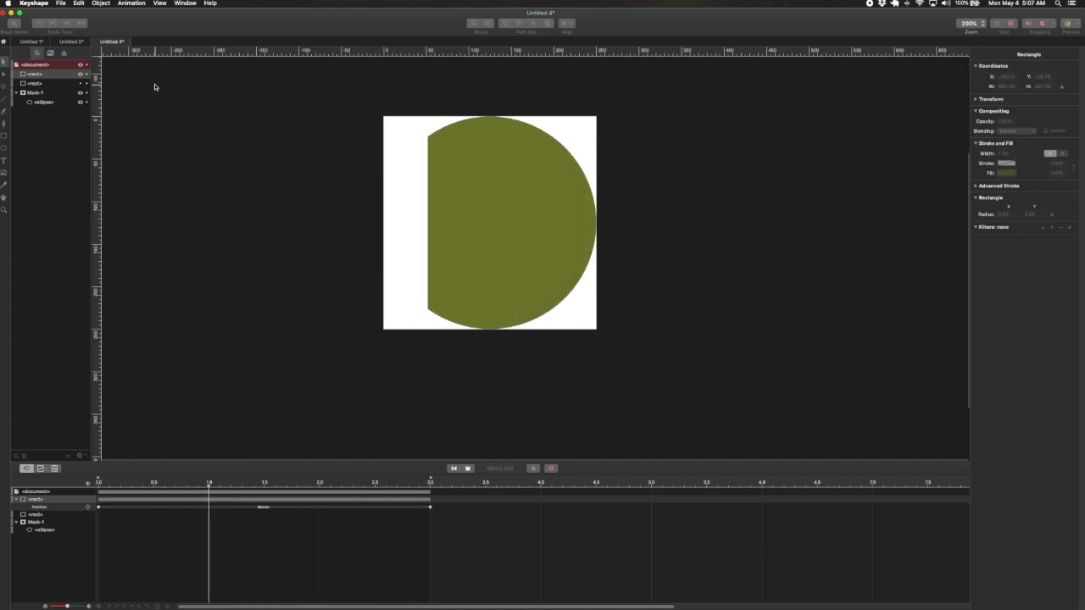
key("space")
key("super+r")
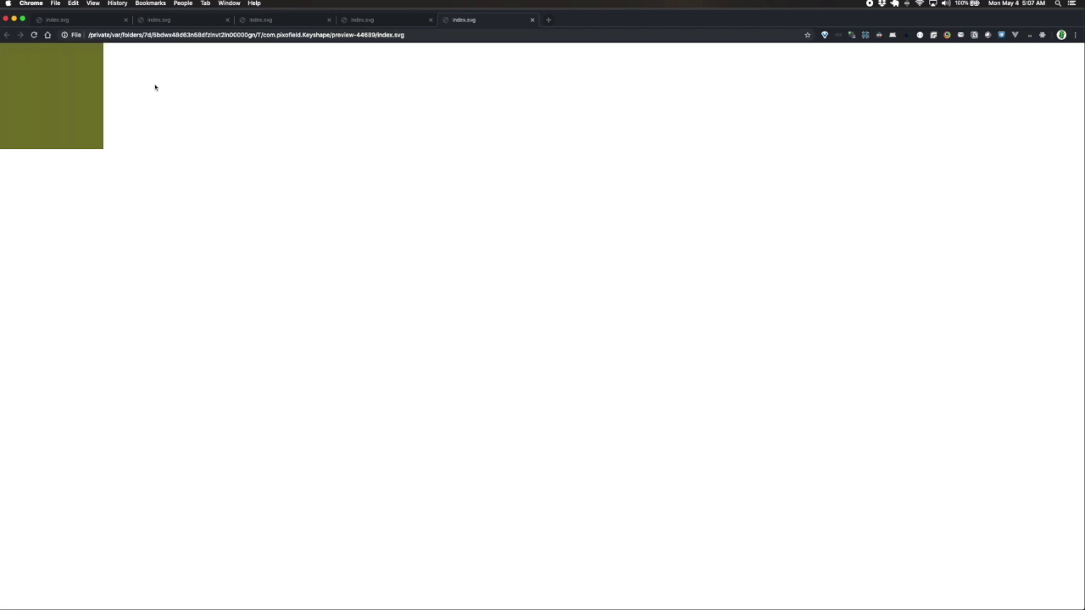
key("super+Tab")
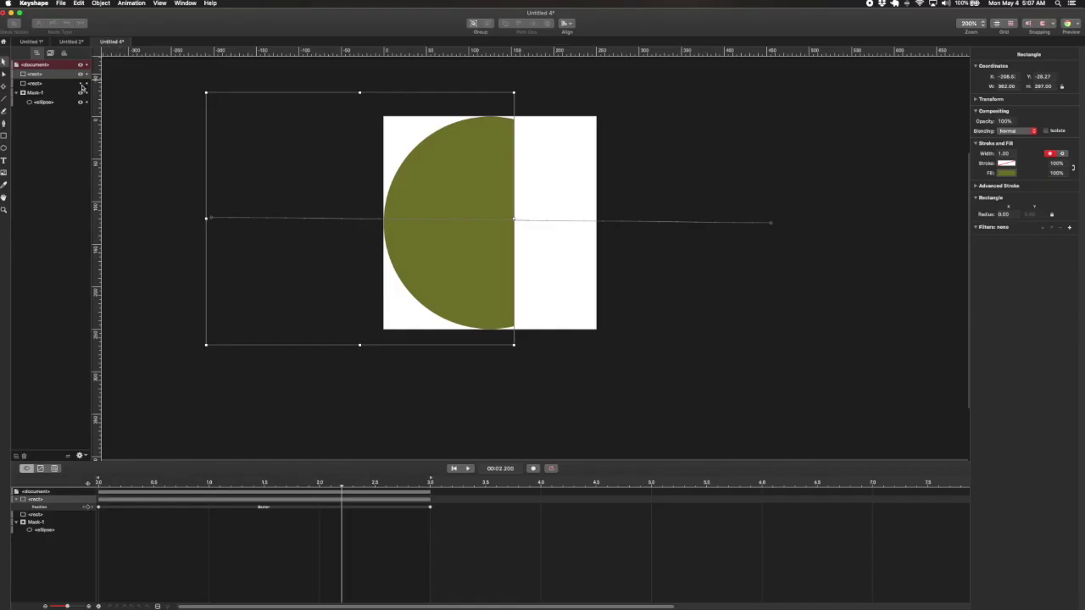
- Show the yellow rectangle again beneath the animated olive rectangle and clear the selection
left_click(125, 86)
left_click(80, 83)
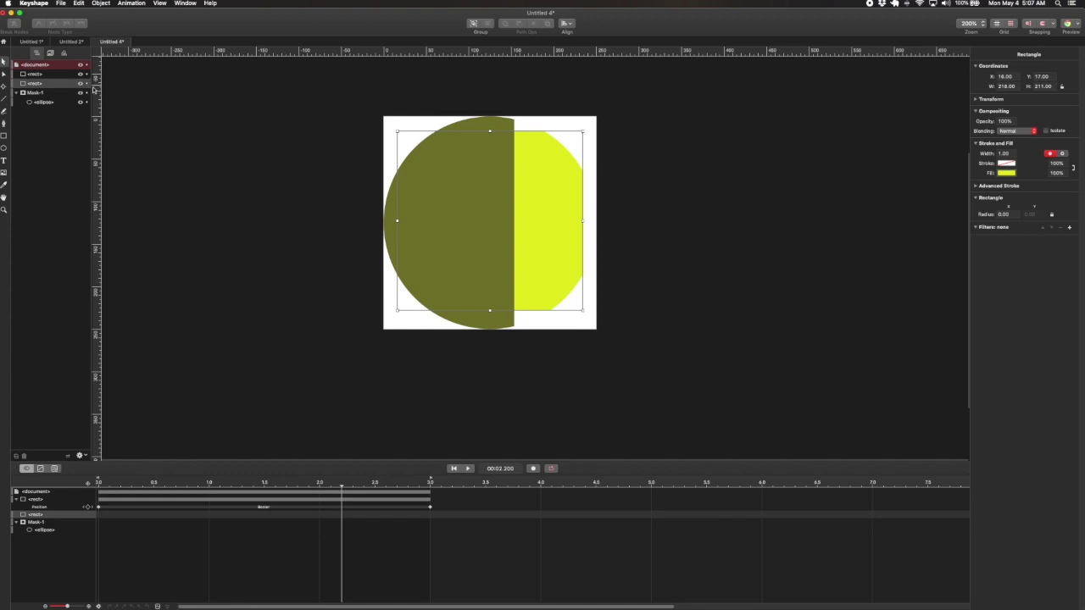
left_click(164, 99)
- Play the animation with both rectangles masked, preview it in the browser and return to Keyshape
key("space")
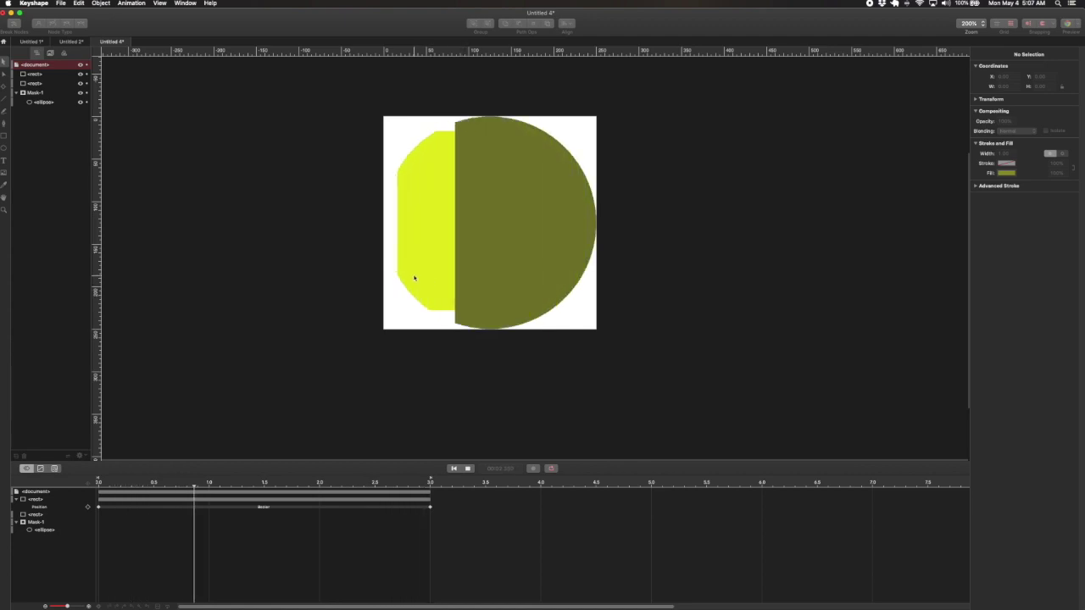
key("super+r")
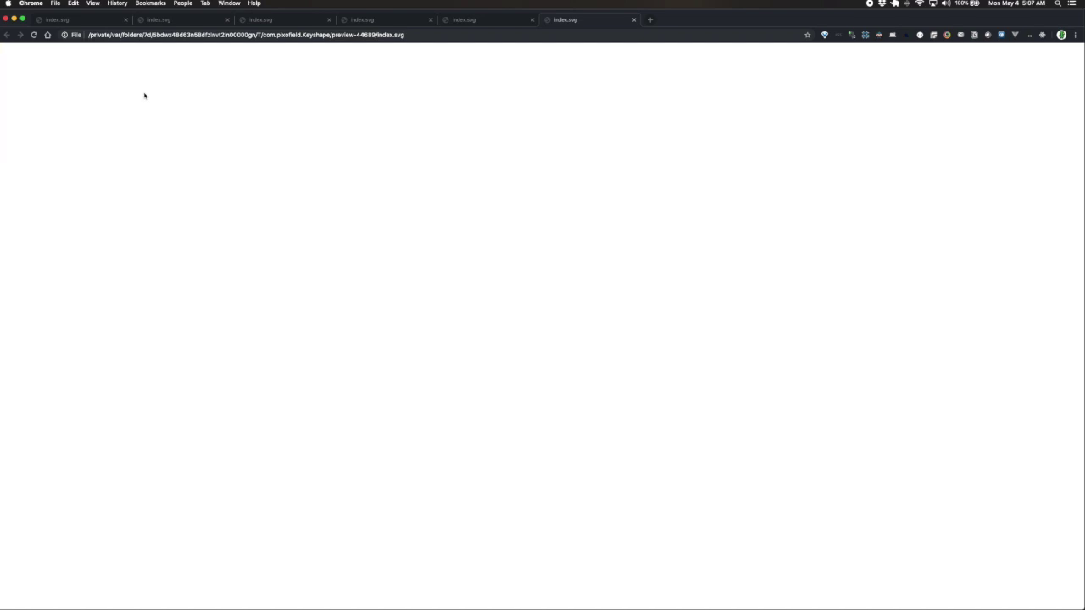
key("super+Tab")
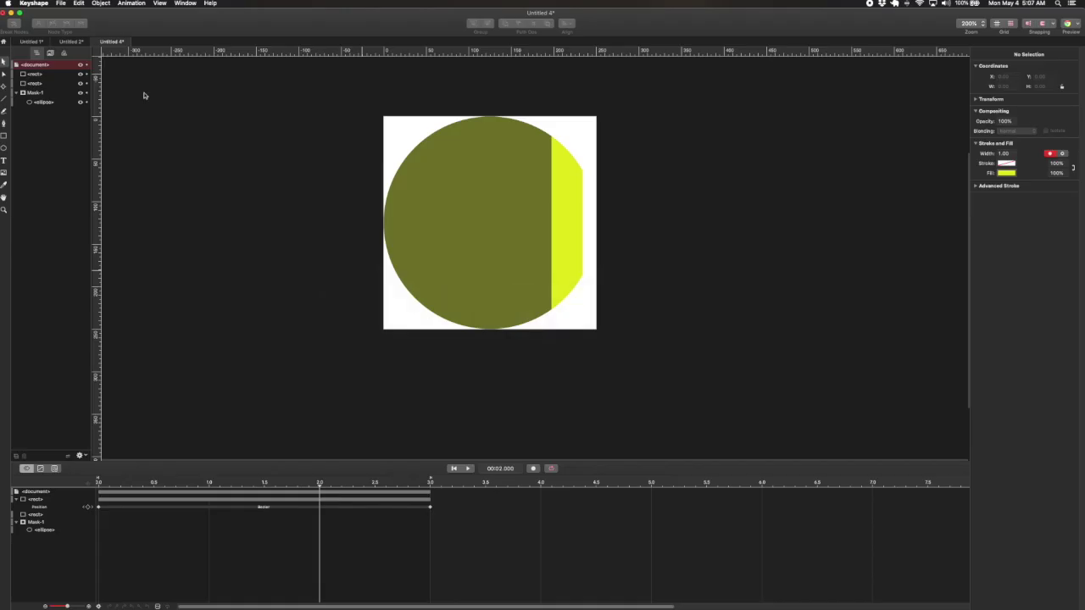